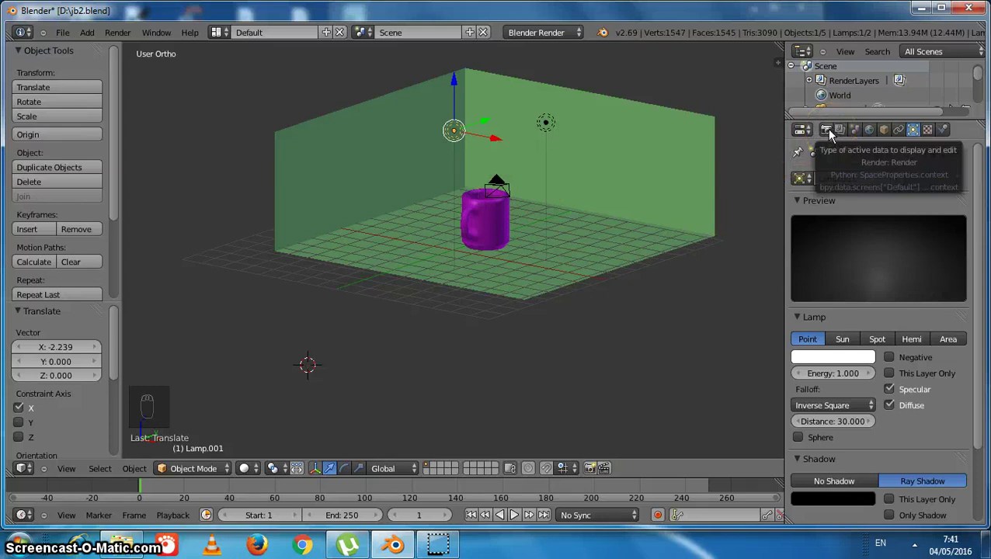
pyautogui.moveTo(830, 134)
pyautogui.mouseDown()
pyautogui.moveTo(836, 166)
pyautogui.moveTo(819, 110)
pyautogui.moveTo(825, 120)
pyautogui.mouseUp()
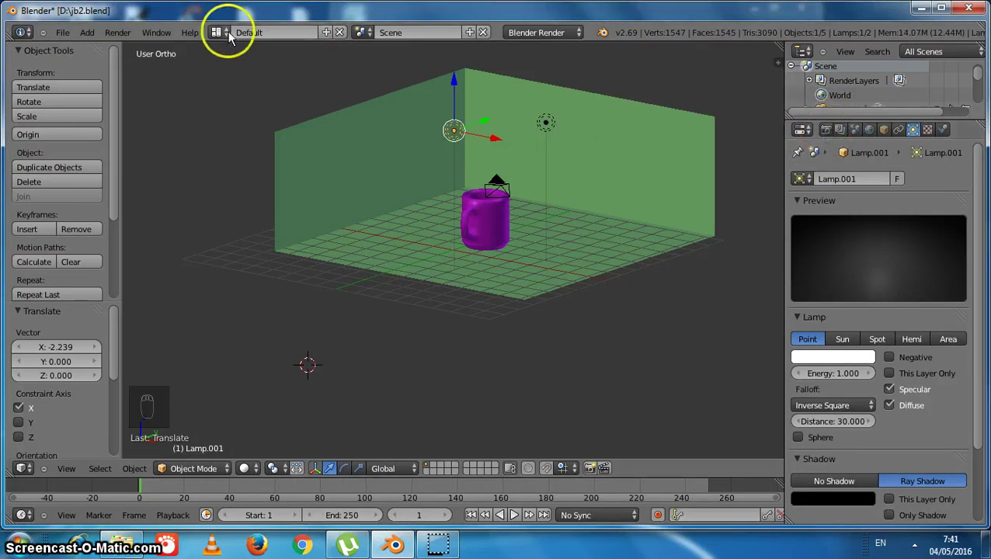
pyautogui.click(117, 32)
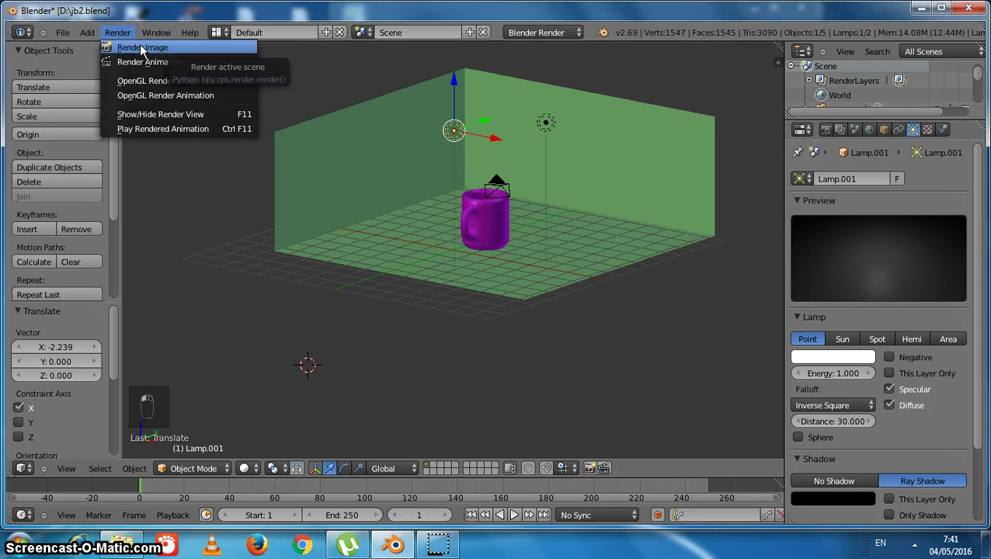
pyautogui.moveTo(474, 219)
pyautogui.mouseDown()
pyautogui.moveTo(692, 387)
pyautogui.moveTo(592, 464)
pyautogui.moveTo(596, 474)
pyautogui.mouseUp()
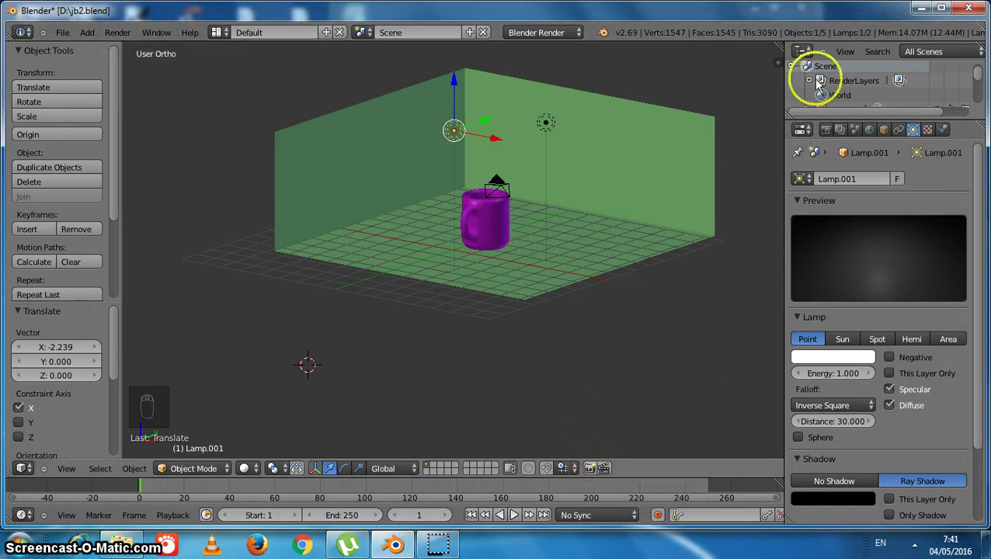
# - Set the end frame of the scene's render frame range to 1
pyautogui.click(827, 132)
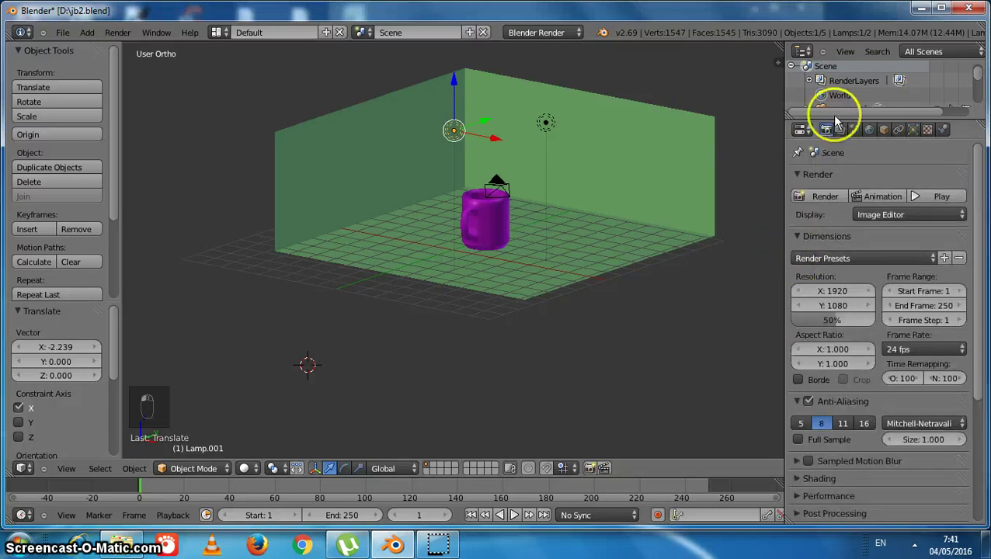
pyautogui.click(924, 306)
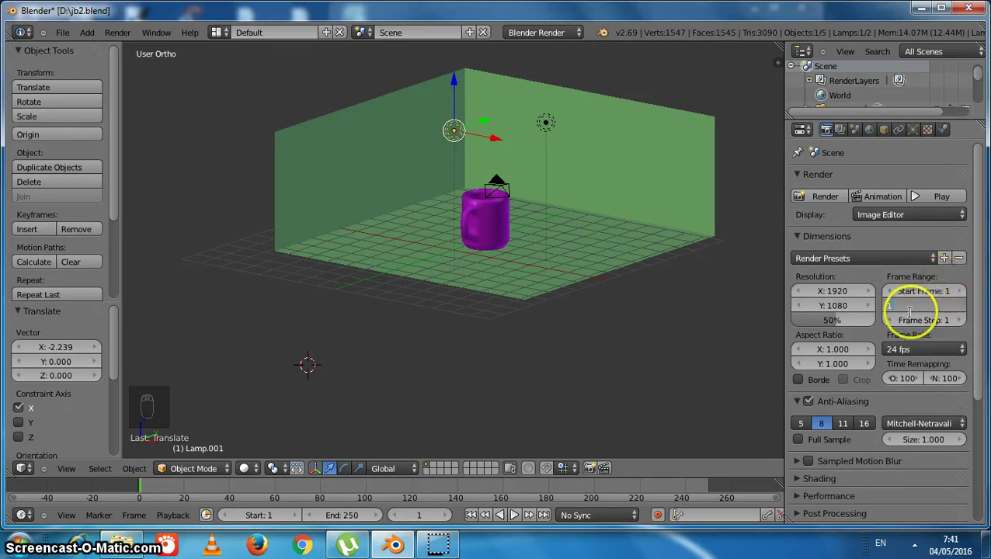
pyautogui.doubleClick(907, 313)
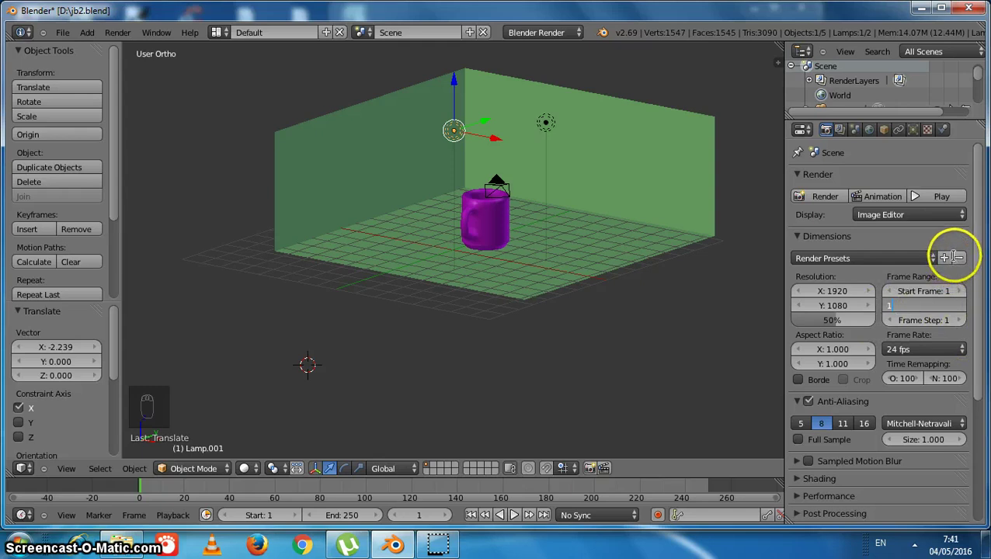
pyautogui.press('Return')
# - Browse for the render output location and go to drive D:
pyautogui.moveTo(983, 256); pyautogui.dragTo(986, 396)
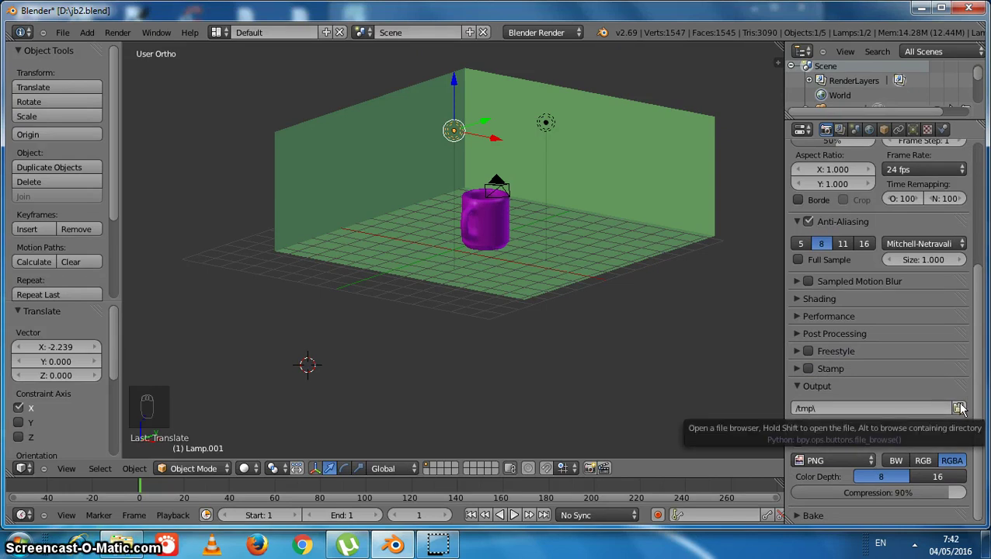
pyautogui.press('space')
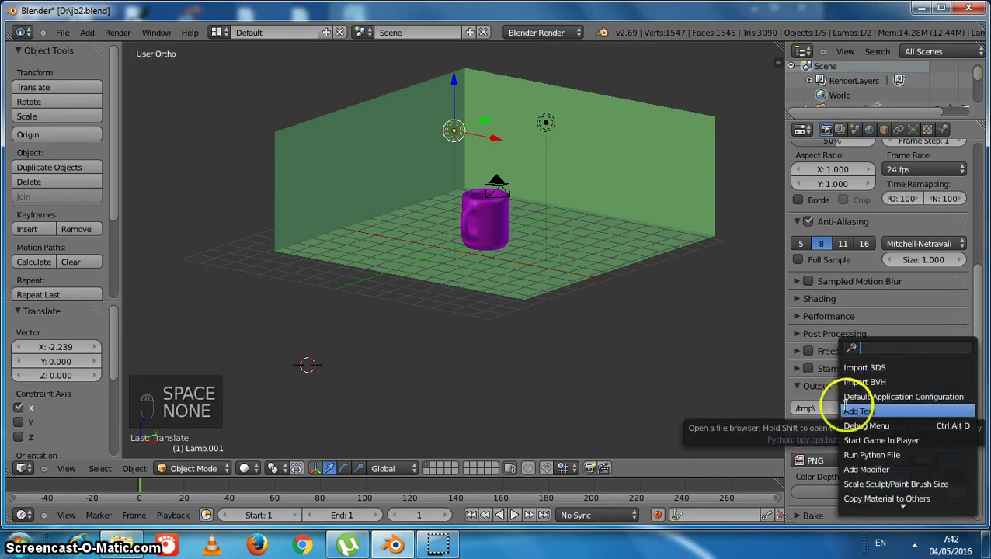
pyautogui.click(835, 414)
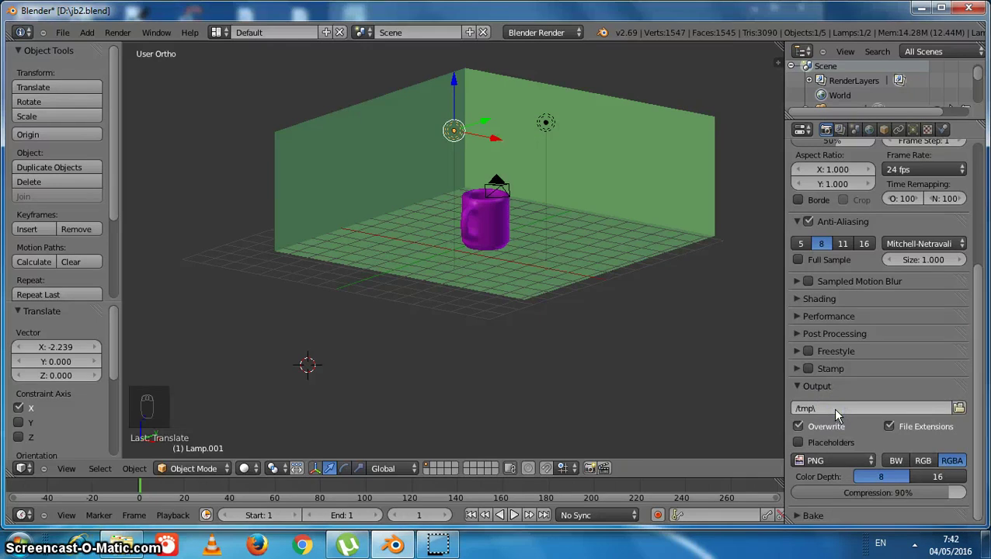
pyautogui.click(803, 384)
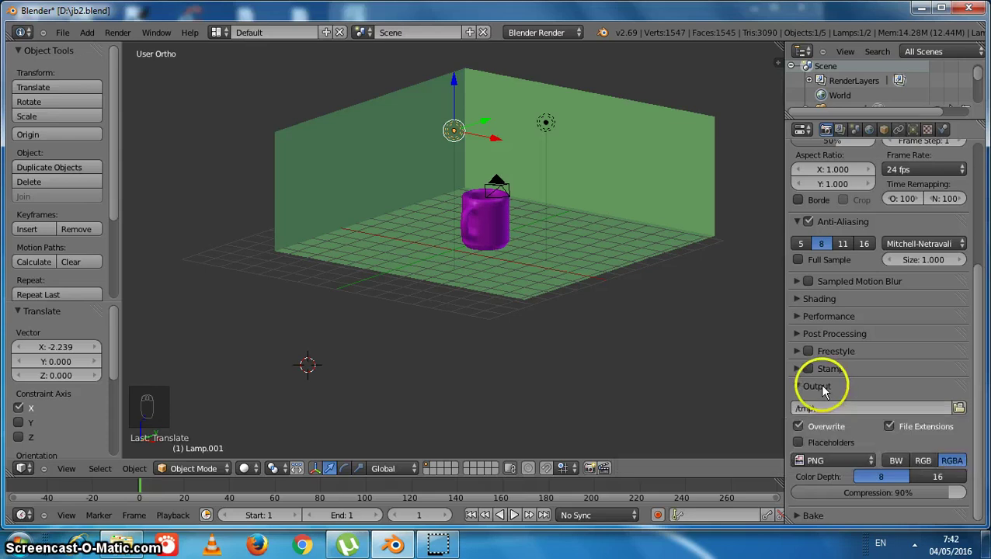
pyautogui.click(960, 410)
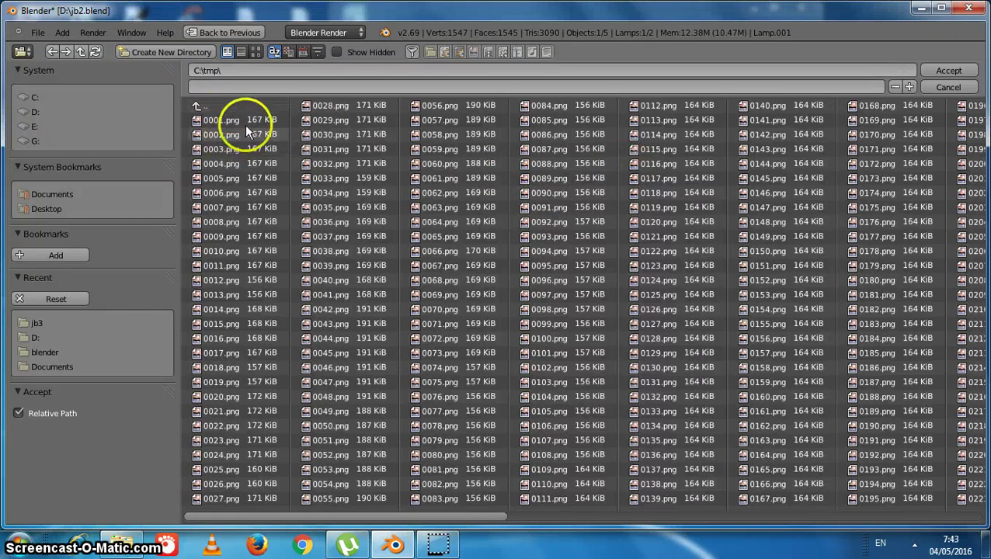
pyautogui.click(32, 111)
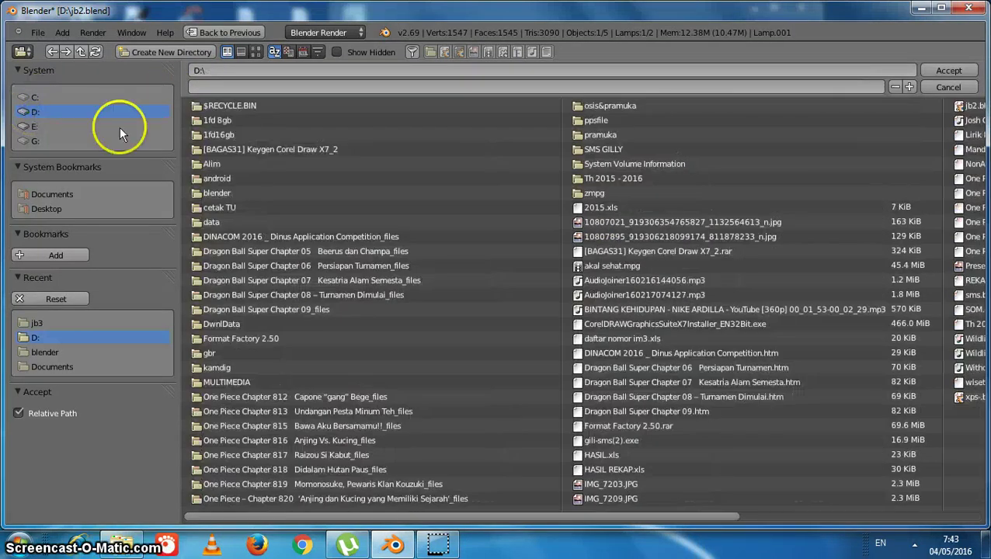
# - Create a new directory named jb1 on drive D:
pyautogui.click(162, 52)
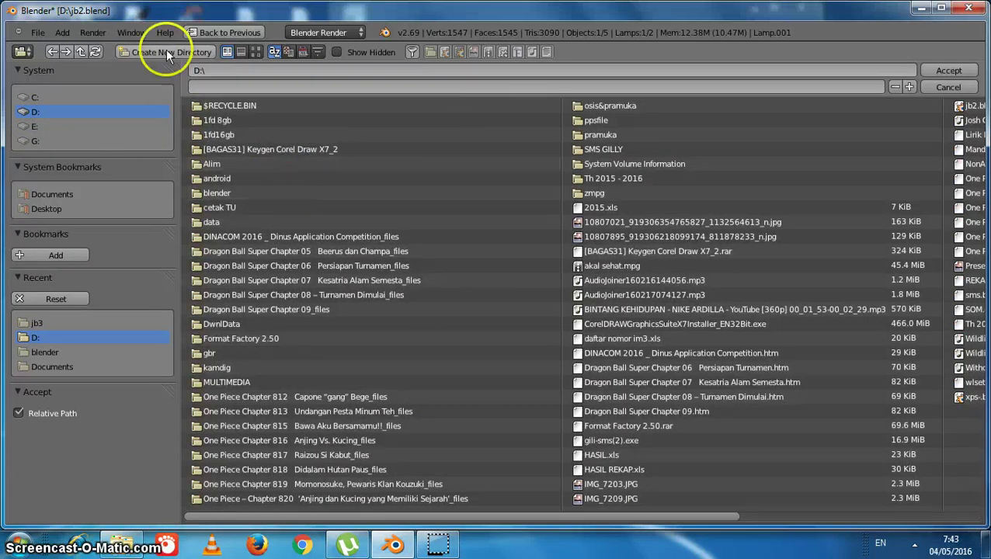
pyautogui.click(144, 52)
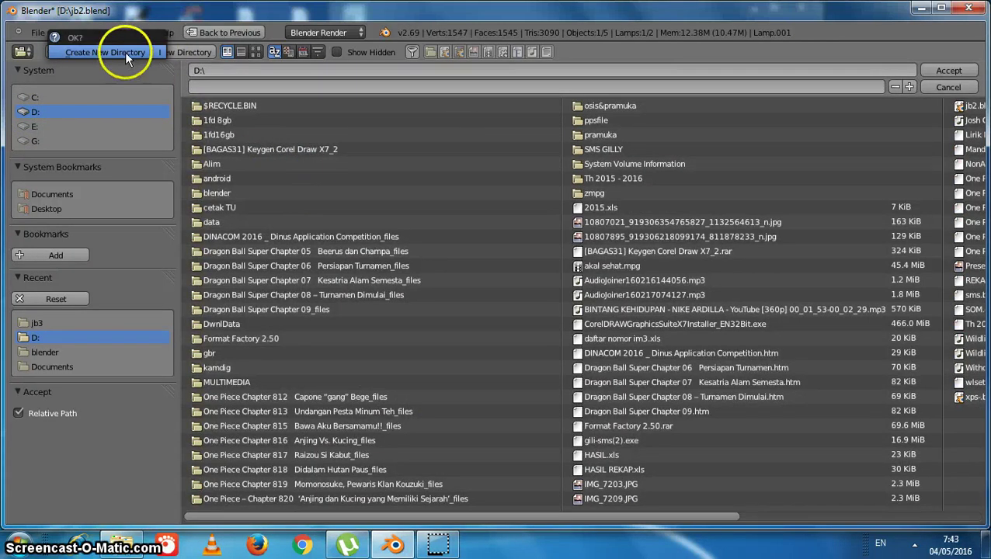
pyautogui.click(125, 52)
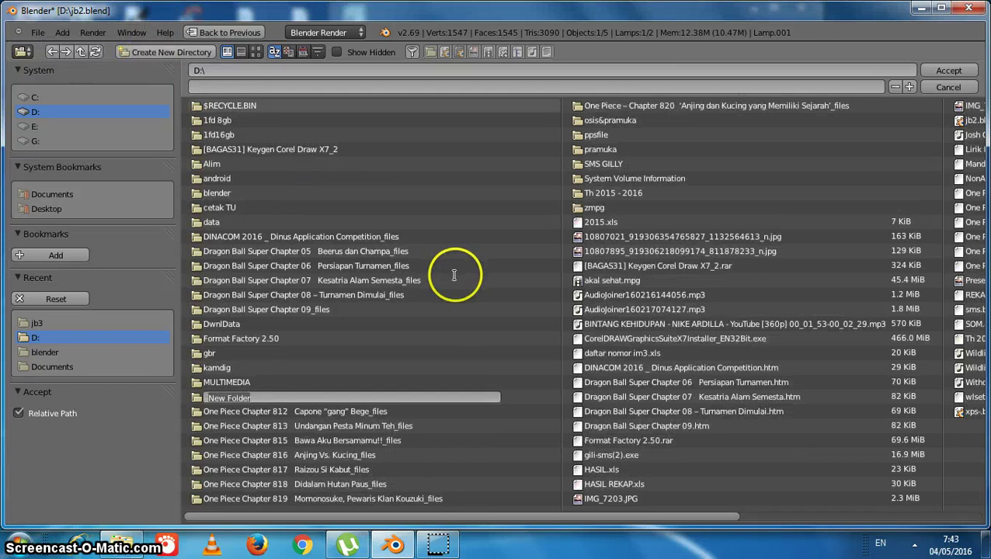
pyautogui.write('jb1')
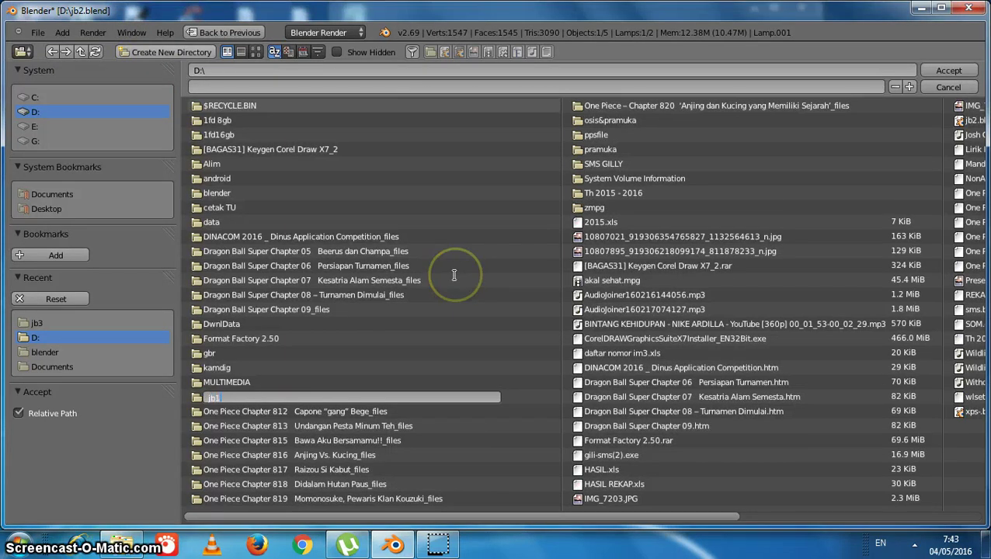
pyautogui.press('Return')
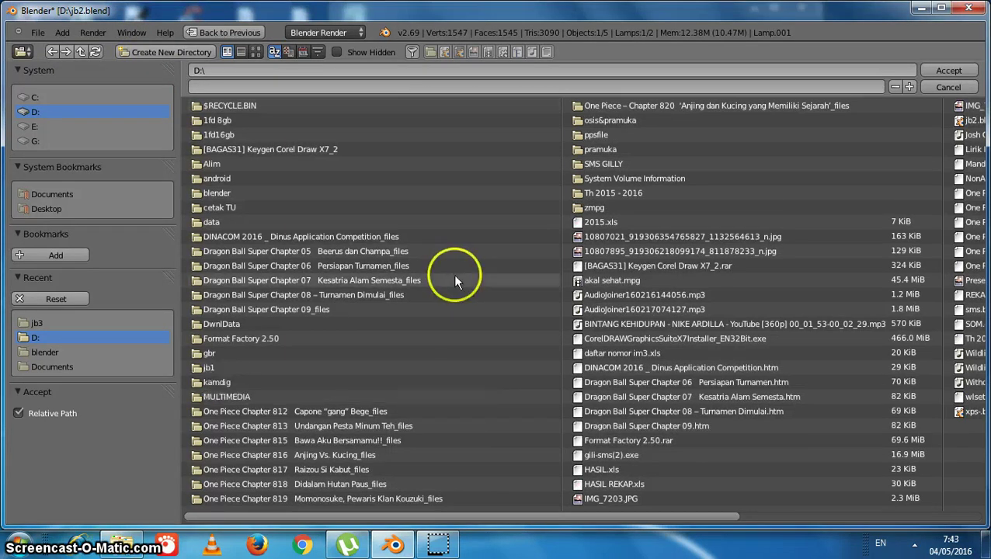
# - Name the render output file cangkir and accept D:\ as its location
pyautogui.click(226, 87)
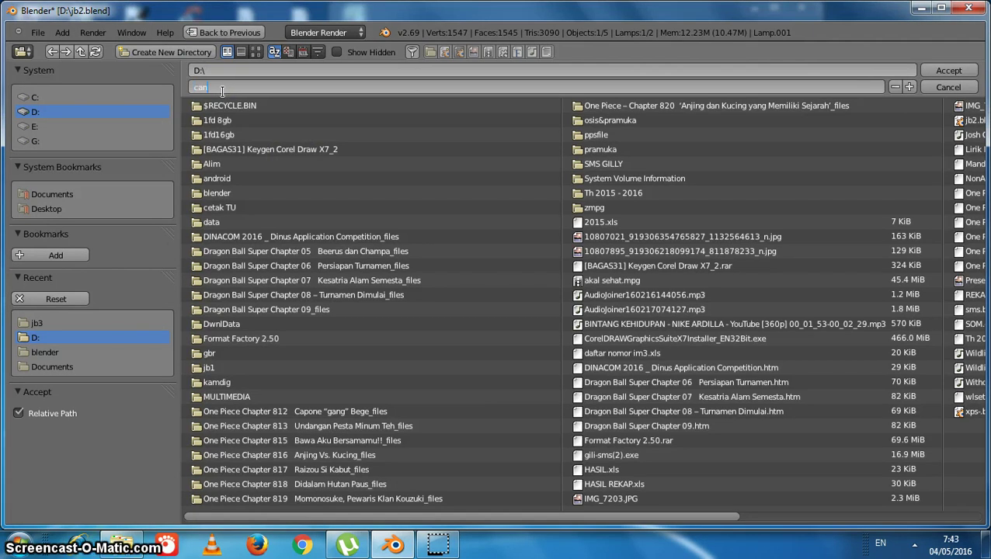
pyautogui.write('cangkir')
pyautogui.press('Return')
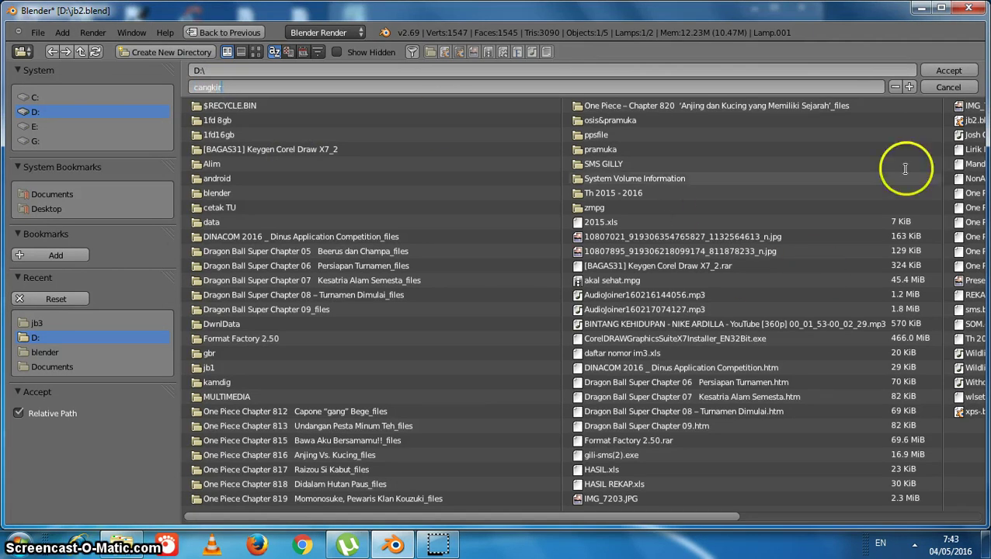
pyautogui.click(948, 72)
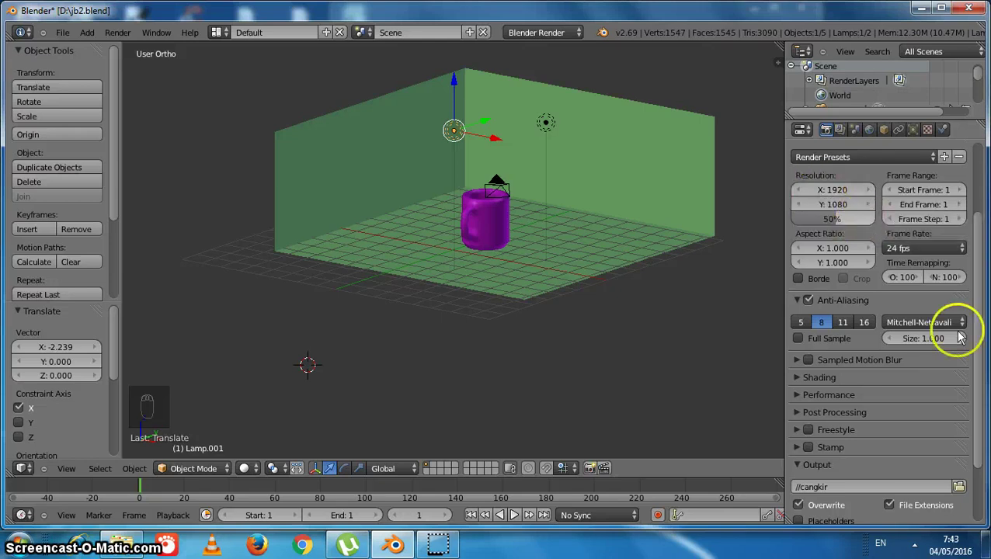
# - Set the output file format to JPEG with RGB color
pyautogui.moveTo(980, 309); pyautogui.dragTo(982, 405)
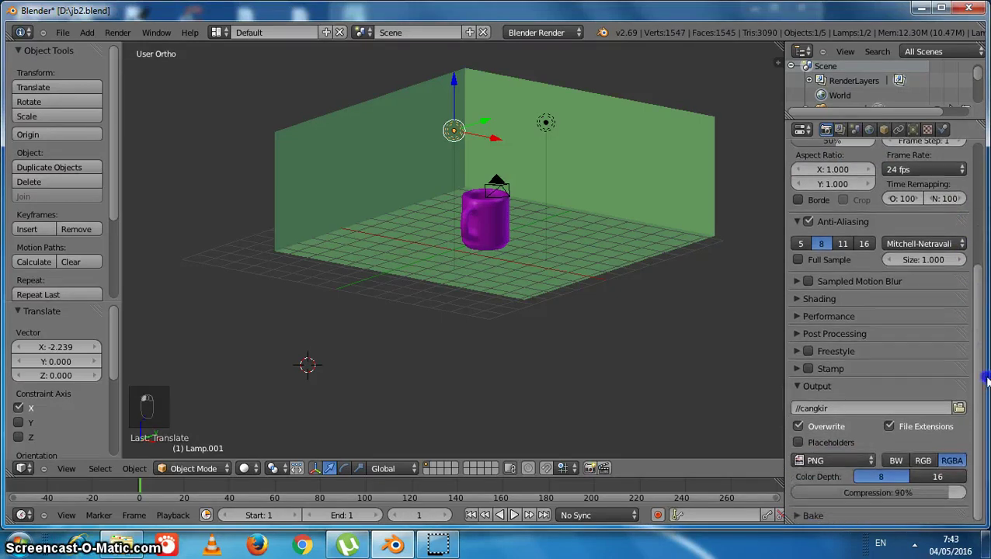
pyautogui.click(868, 461)
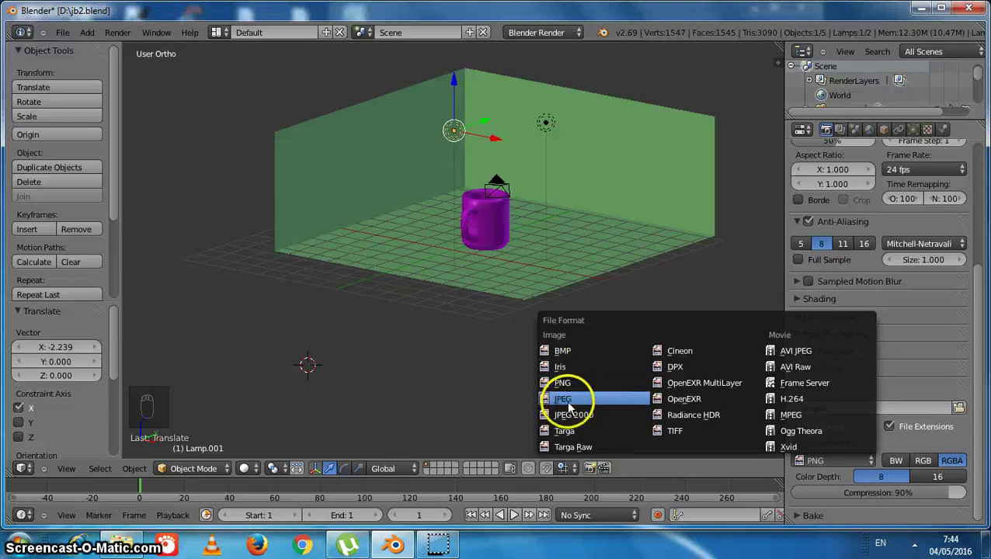
pyautogui.click(569, 403)
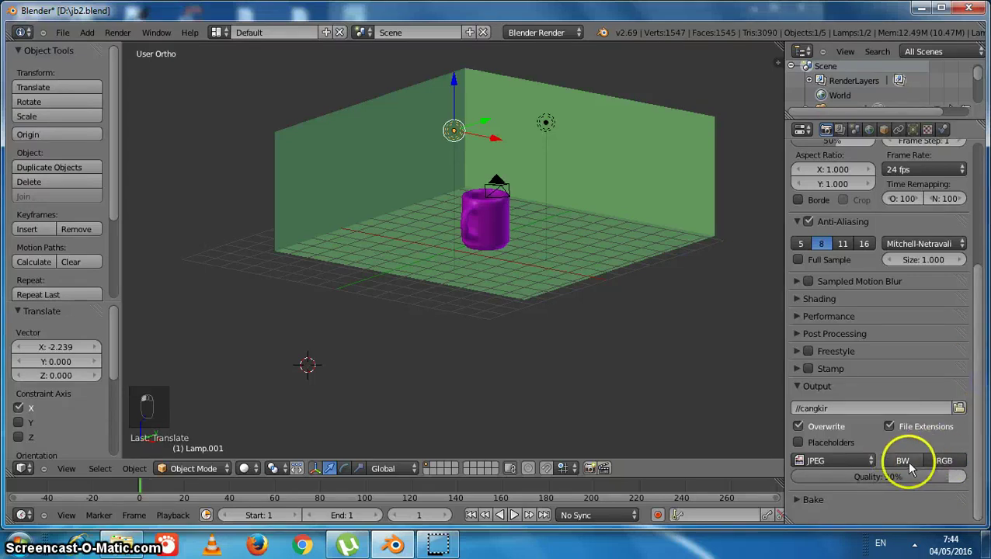
pyautogui.click(955, 464)
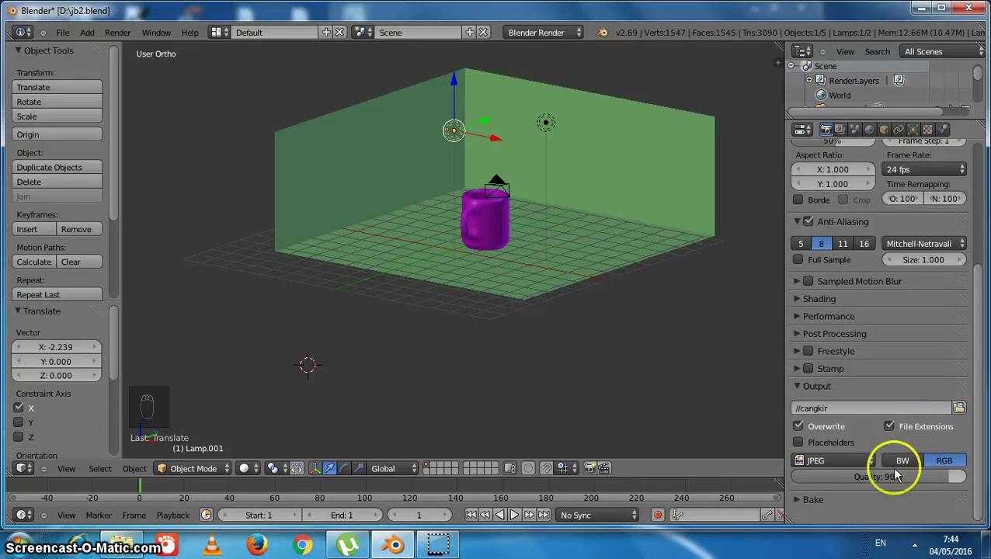
# - Set the JPEG output quality to 100
pyautogui.click(895, 477)
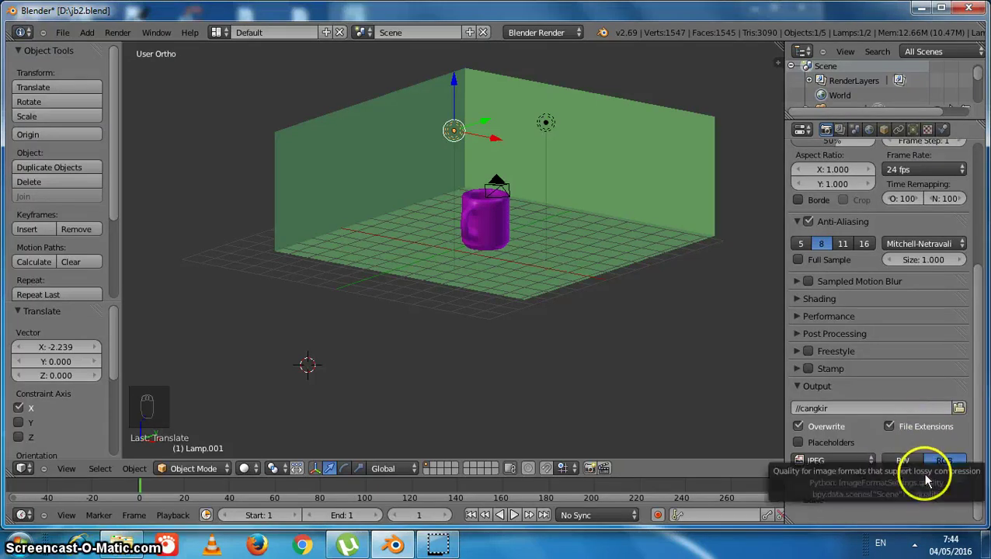
pyautogui.click(892, 477)
pyautogui.click(832, 479)
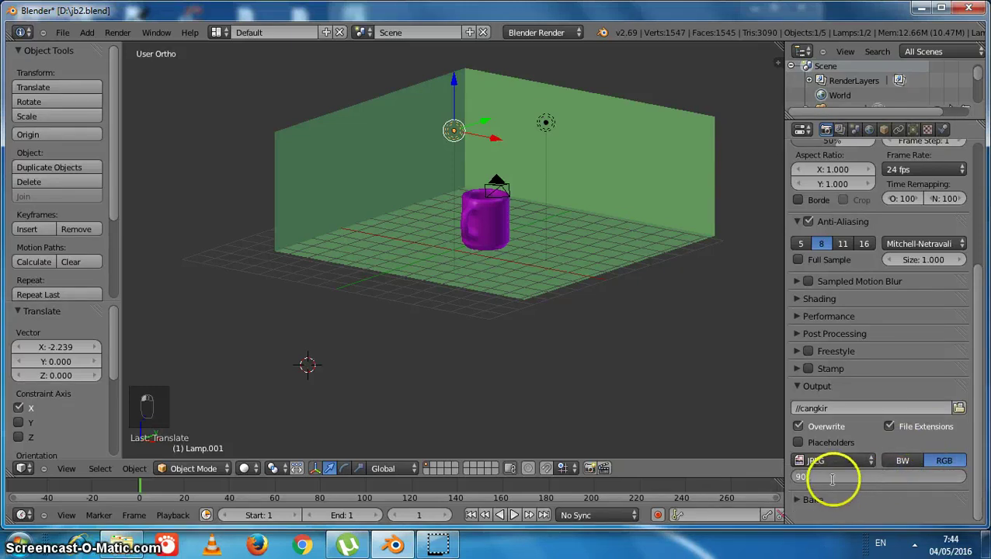
pyautogui.write('100')
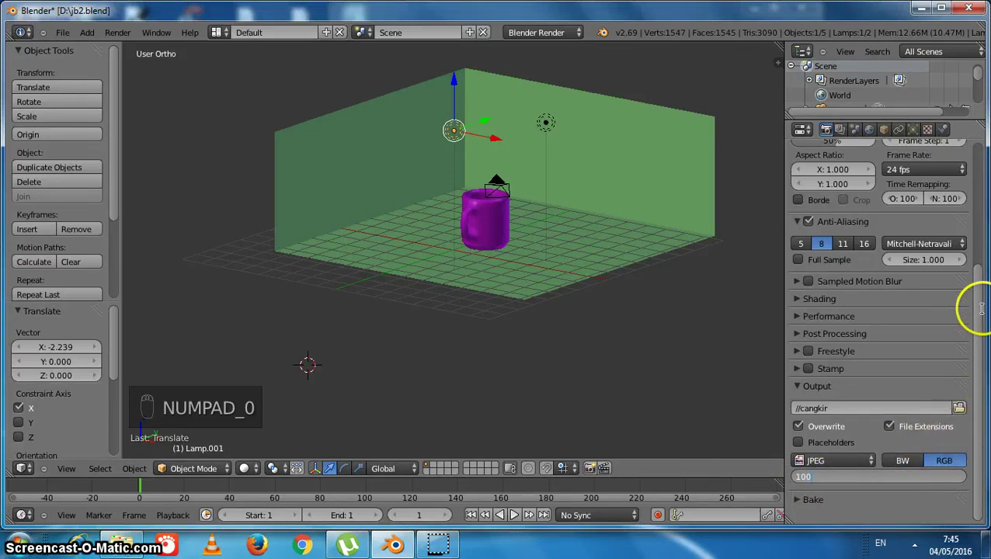
# - Render a still image of the mug scene
pyautogui.scroll(6, 936, 233)
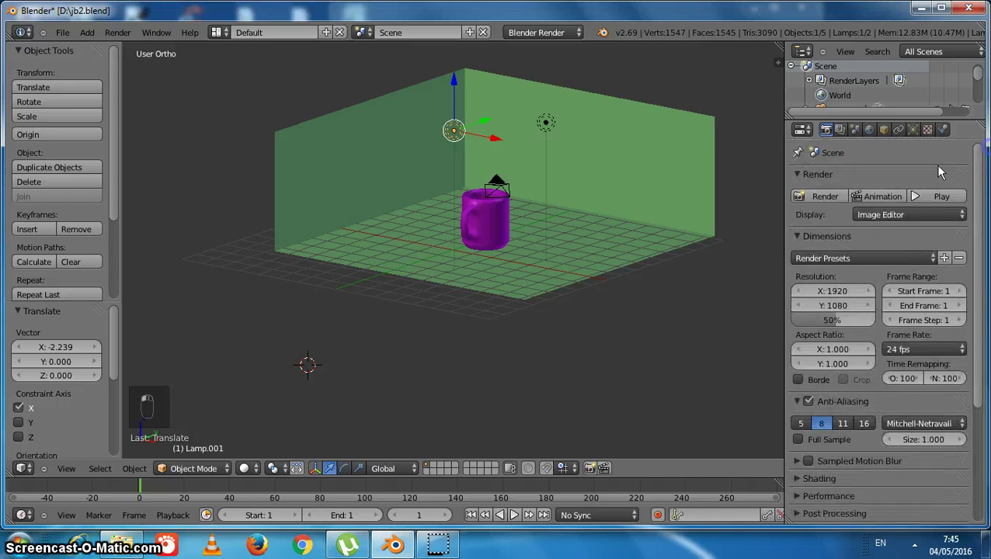
pyautogui.click(937, 190)
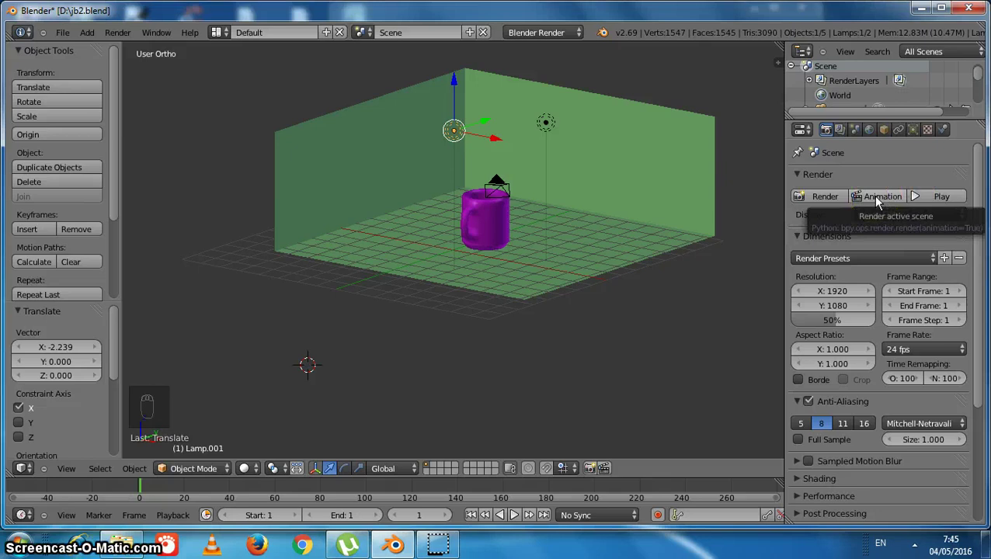
pyautogui.click(829, 198)
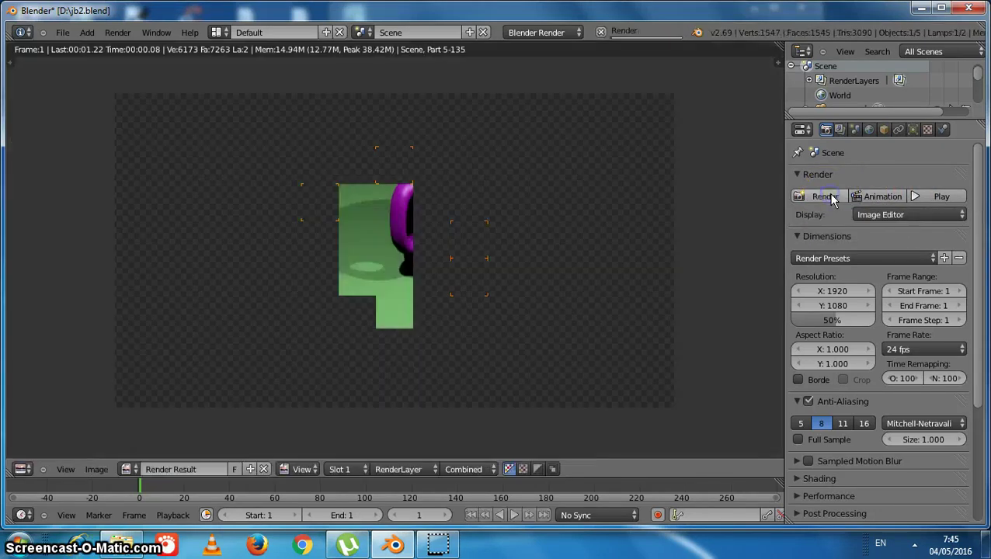
# - Switch to Windows Explorer and check the jb1 folder on drive D: for the rendered file
pyautogui.click(118, 546)
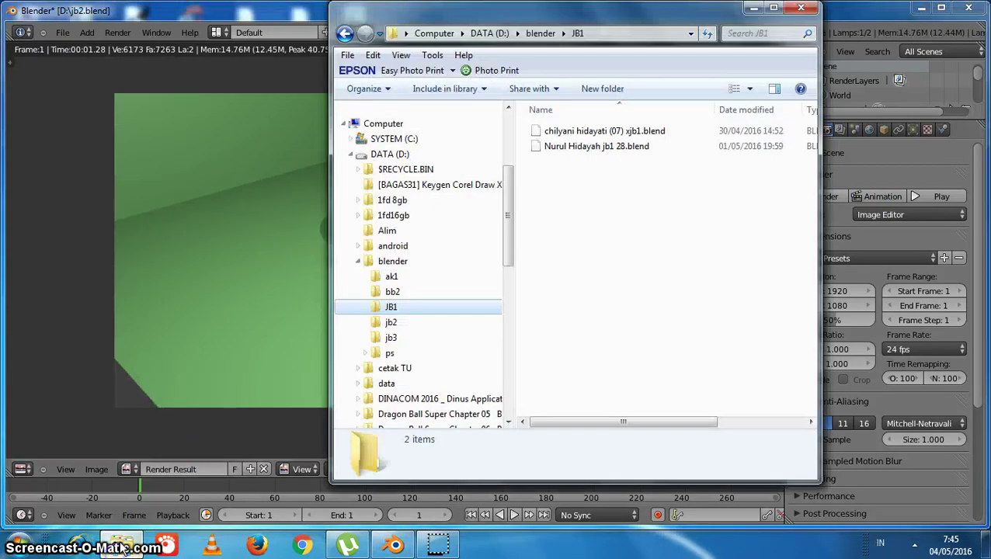
pyautogui.click(384, 154)
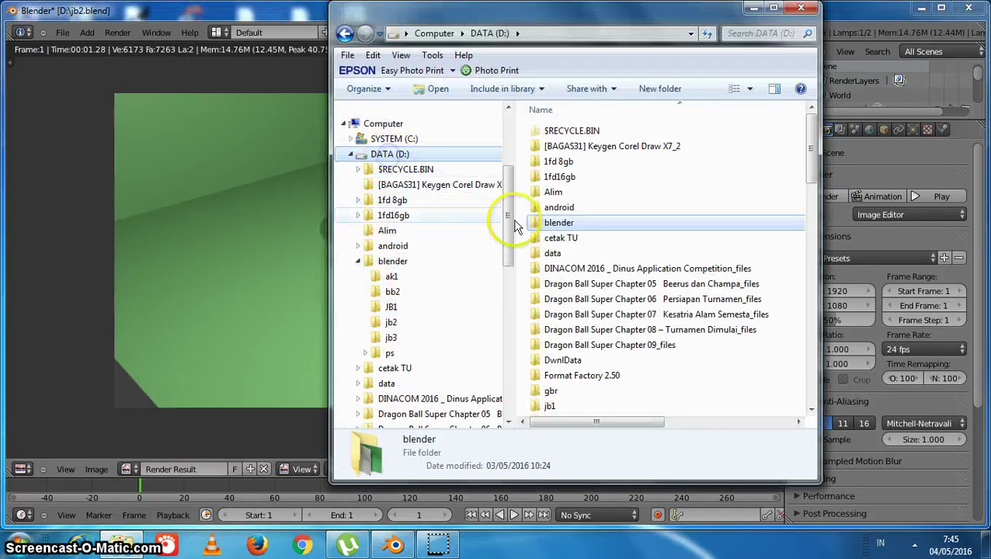
pyautogui.doubleClick(562, 405)
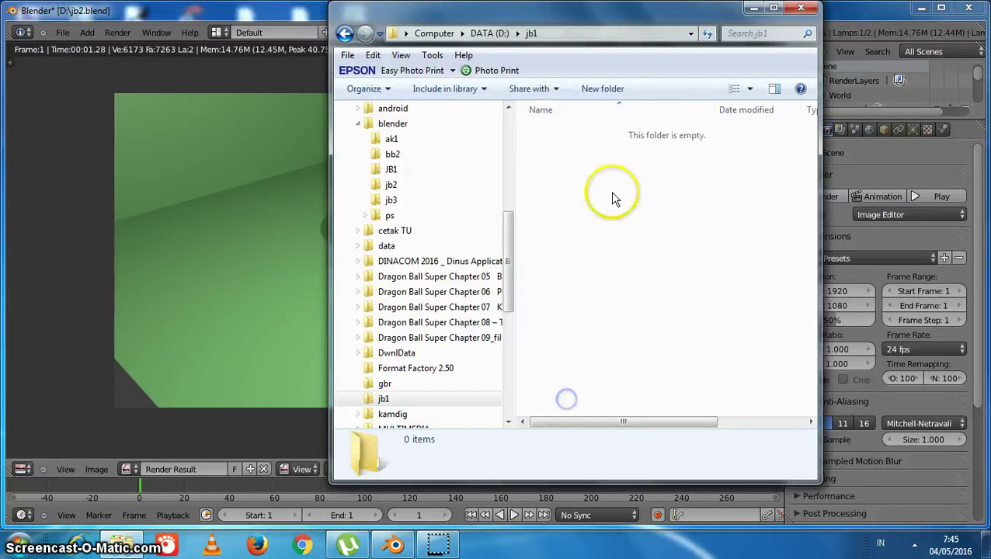
# - Switch back to Blender and render the still image of the mug scene again
pyautogui.click(948, 172)
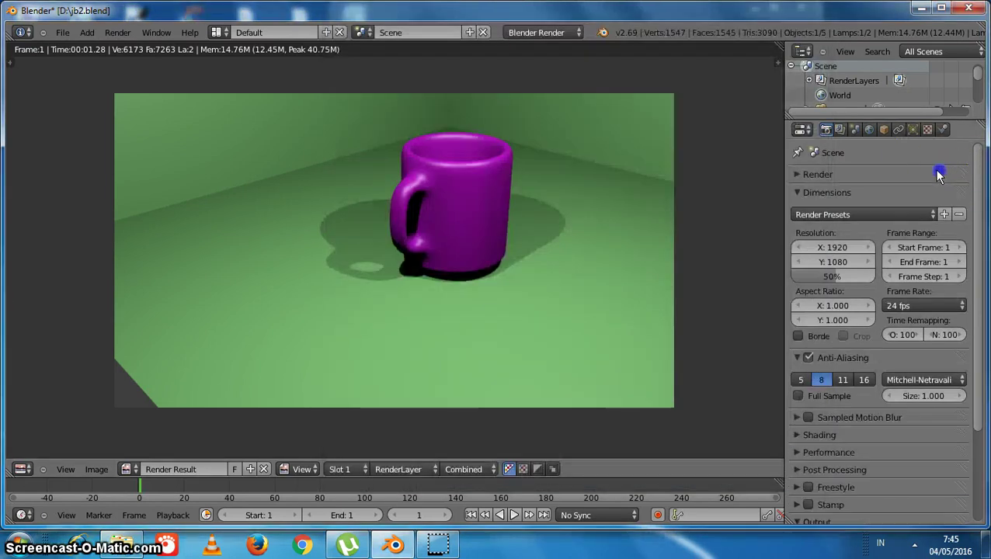
pyautogui.click(899, 173)
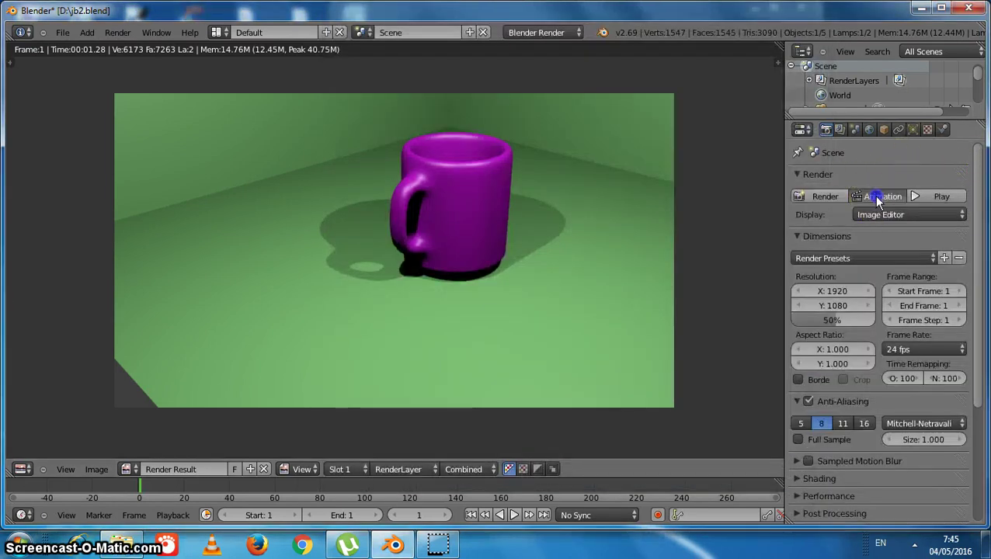
pyautogui.click(825, 196)
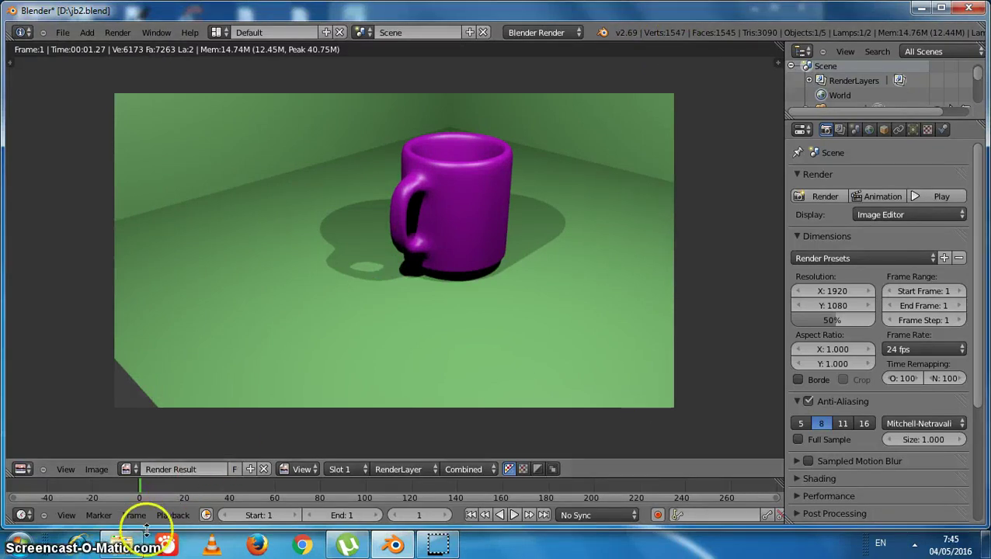
# - Switch to Windows Explorer, refresh the jb1 folder and reopen it from drive D: to look for the rendered file
pyautogui.click(123, 544)
pyautogui.click(880, 154)
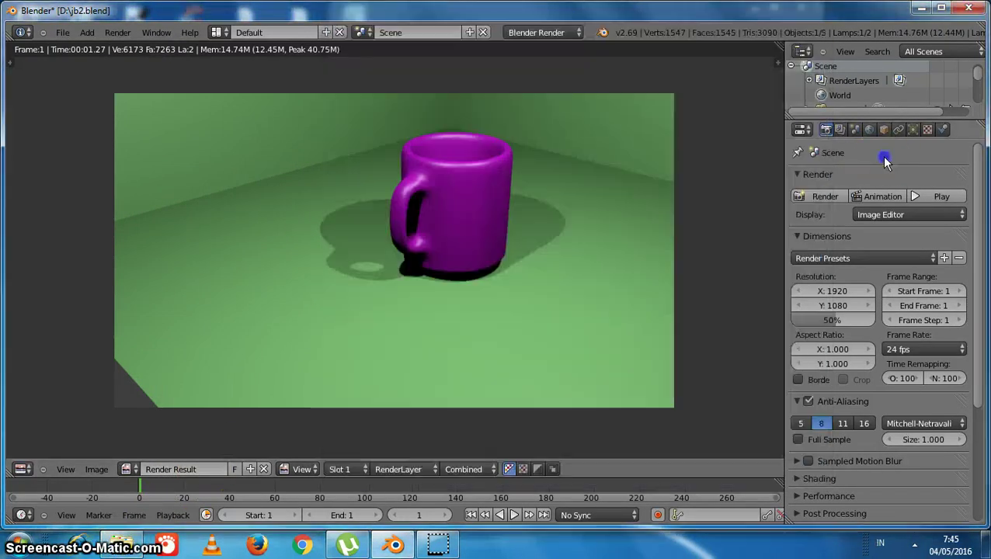
pyautogui.click(124, 542)
pyautogui.rightClick(635, 224)
pyautogui.click(674, 277)
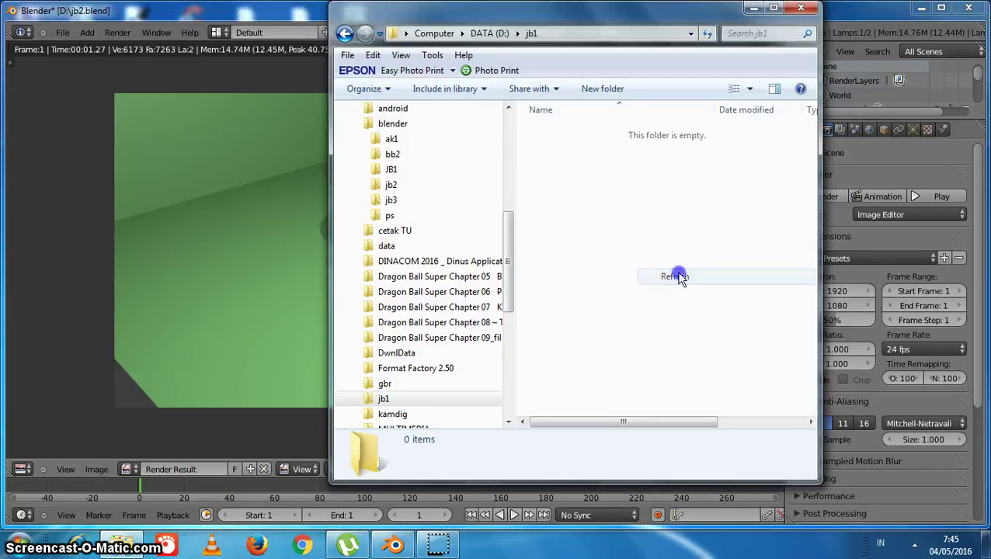
pyautogui.click(775, 9)
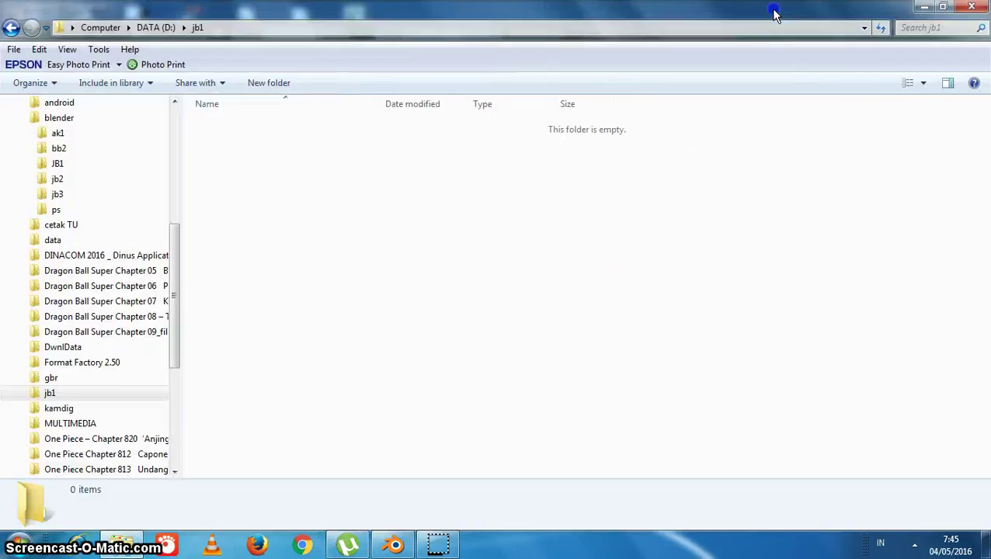
pyautogui.click(159, 27)
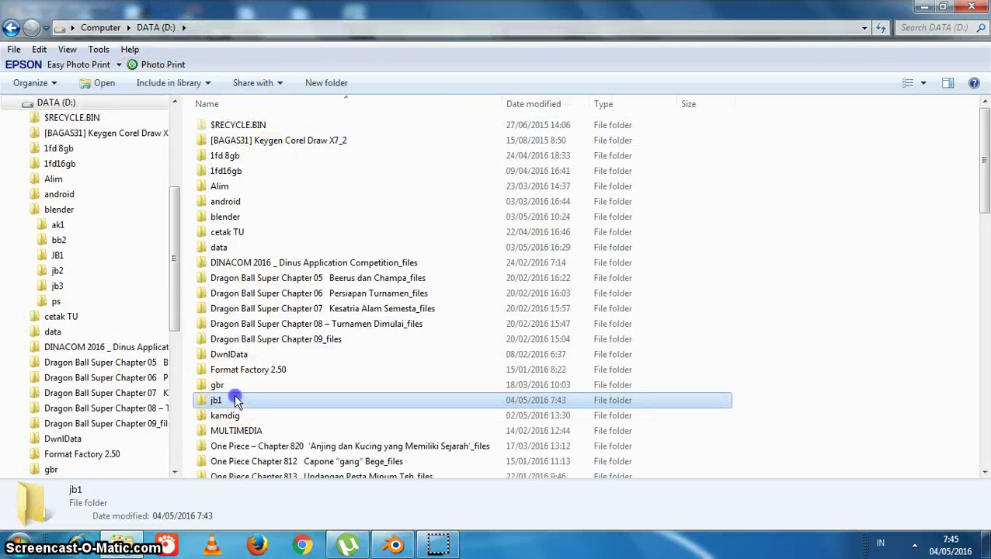
pyautogui.doubleClick(235, 401)
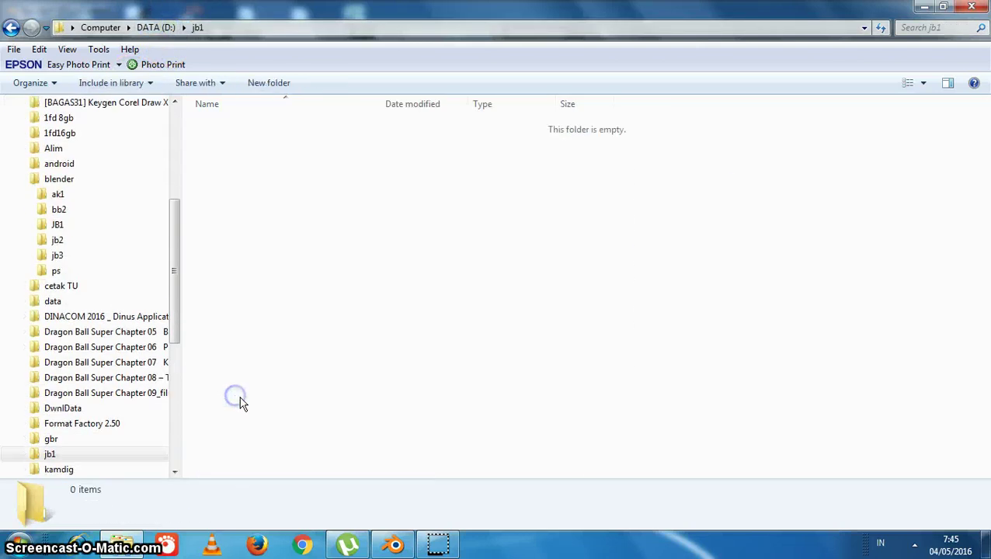
# - Switch back to Blender, close the existing render view and render the mug still once more
pyautogui.click(392, 546)
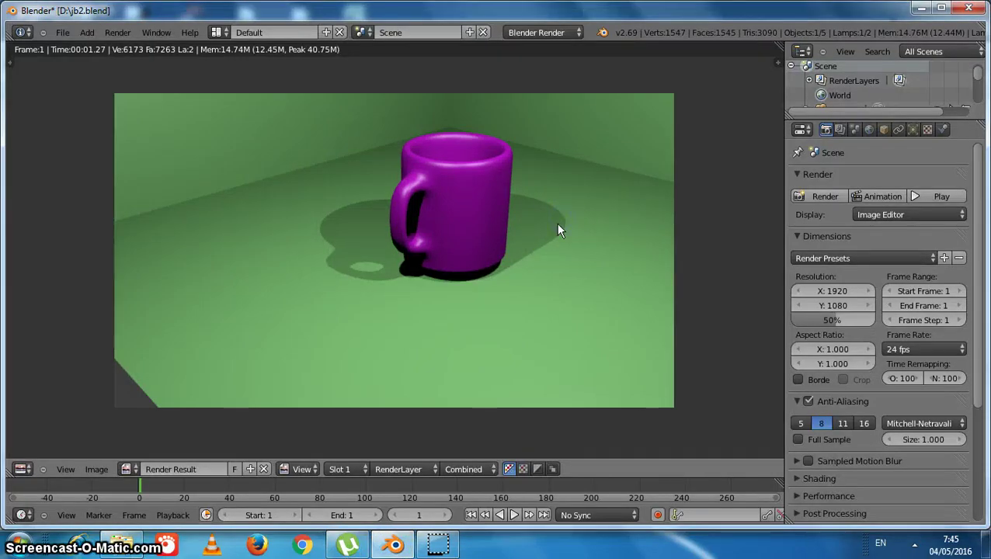
pyautogui.press('Escape')
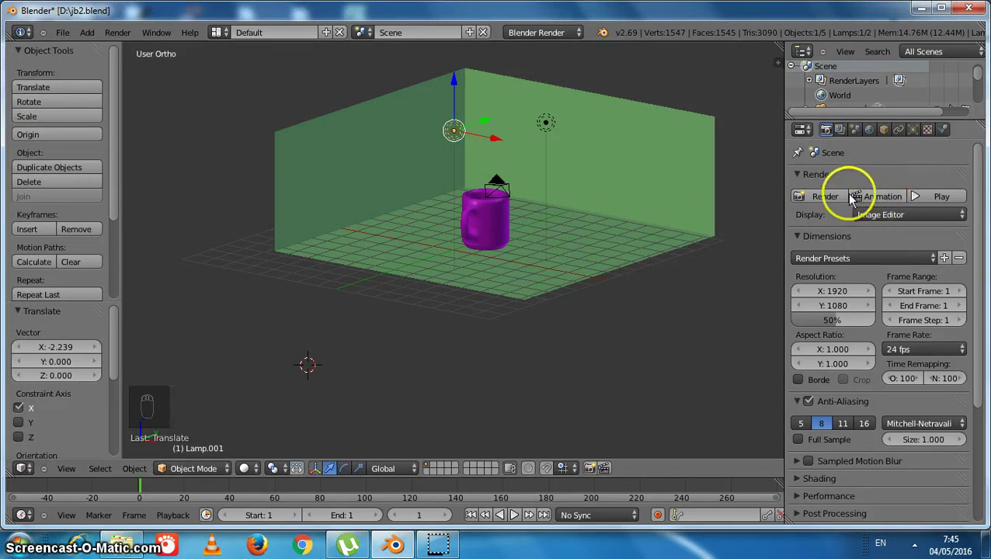
pyautogui.click(822, 196)
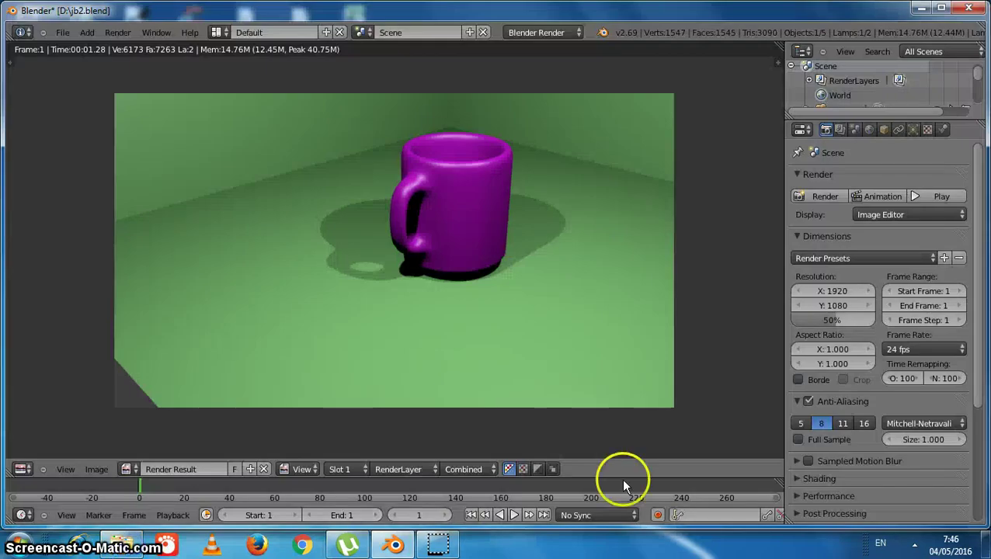
# - Render the scene as an animation and check the jb1 folder in Windows Explorer for the output
pyautogui.click(880, 196)
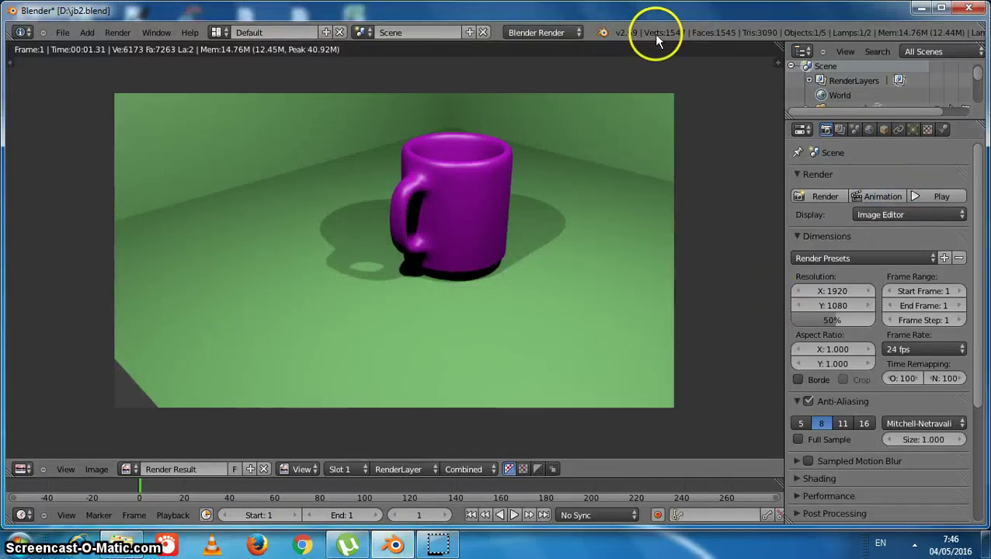
pyautogui.click(121, 544)
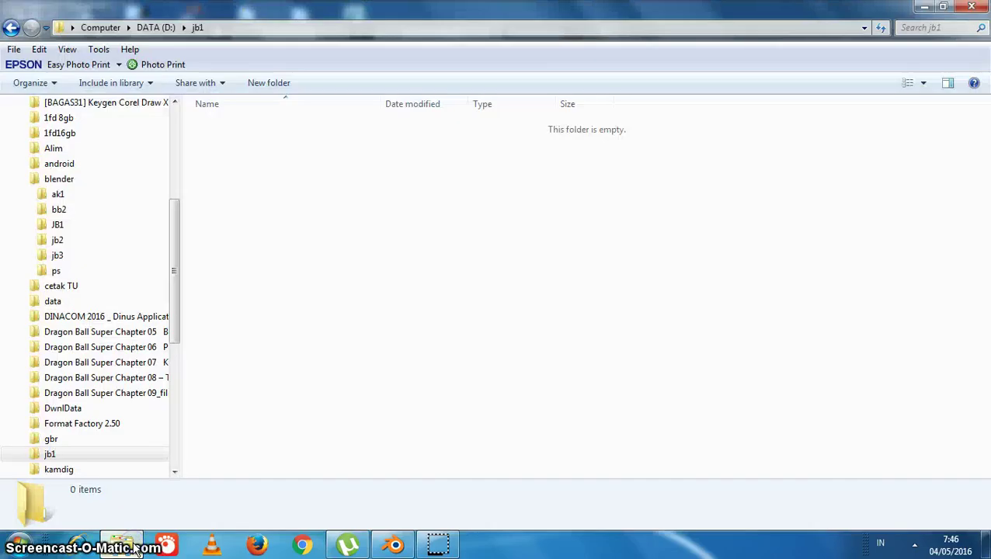
pyautogui.click(121, 544)
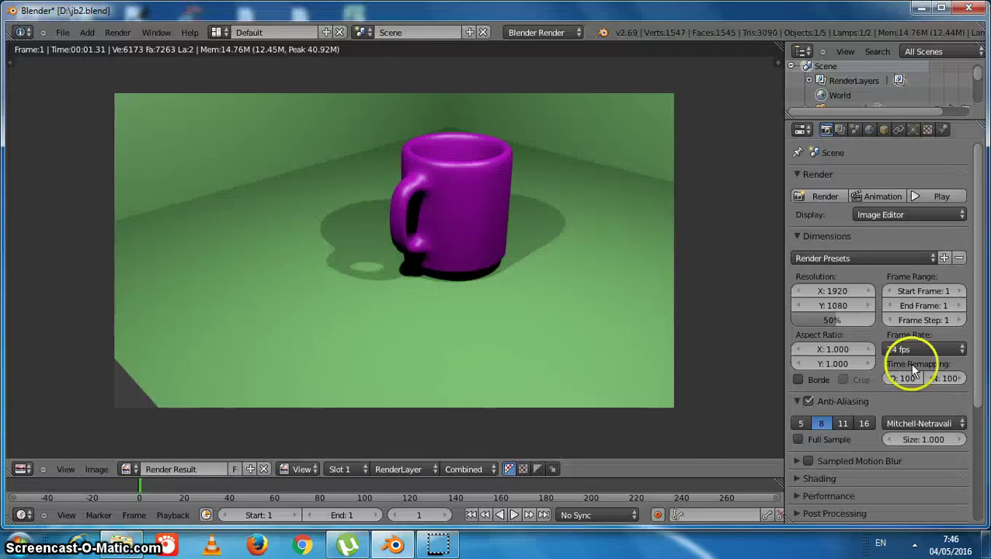
# - Set the render output path to the jb1 folder on drive D:, keeping the file name cangkir
pyautogui.moveTo(977, 336); pyautogui.dragTo(971, 445)
pyautogui.click(837, 430)
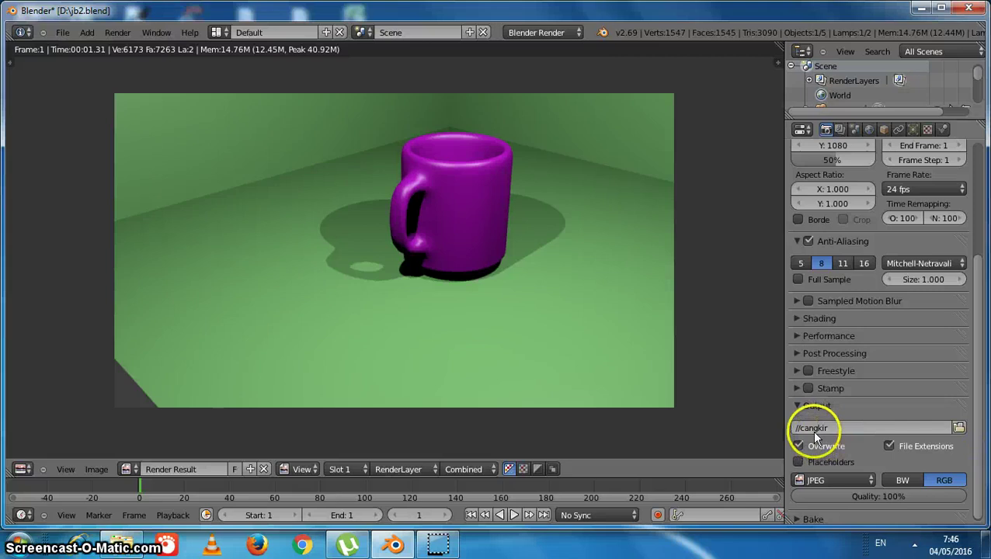
pyautogui.click(913, 423)
pyautogui.click(958, 427)
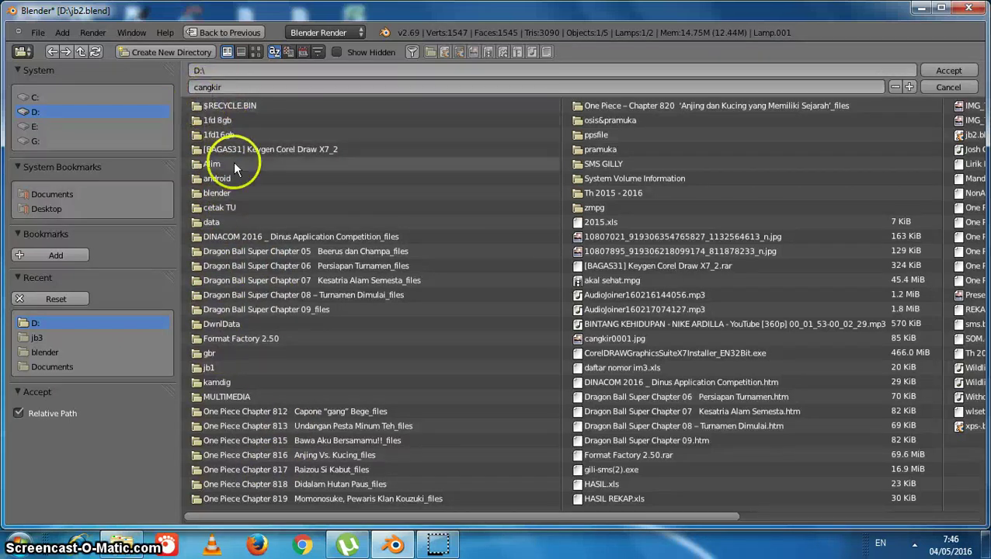
pyautogui.click(209, 367)
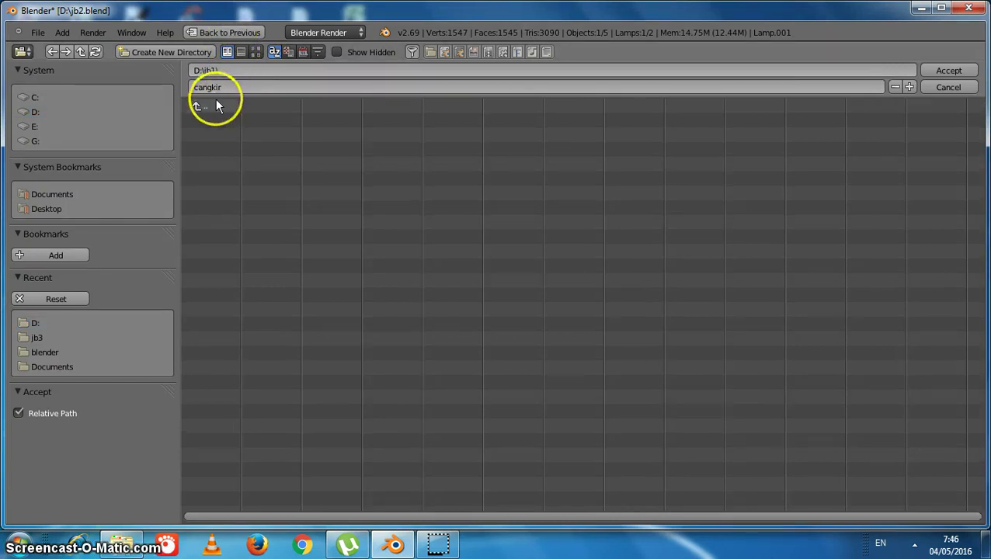
pyautogui.click(941, 70)
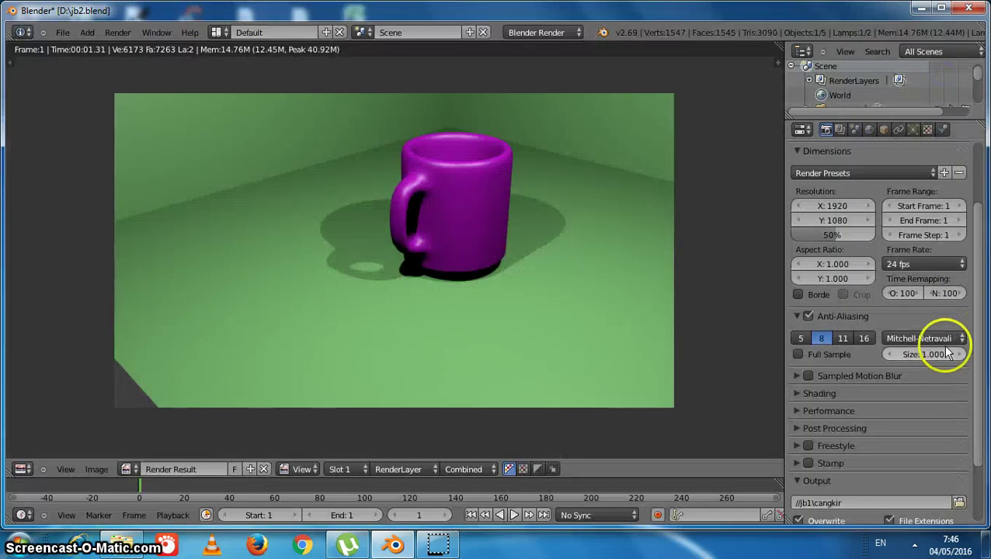
# - Render a still image with the jb1 output path and check that folder in Windows Explorer
pyautogui.moveTo(981, 265); pyautogui.dragTo(970, 138)
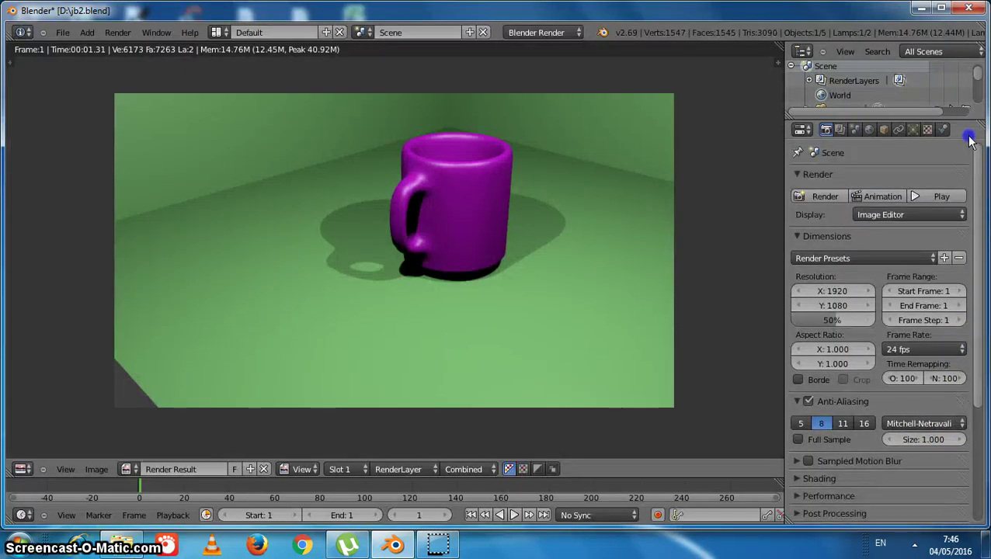
pyautogui.click(828, 195)
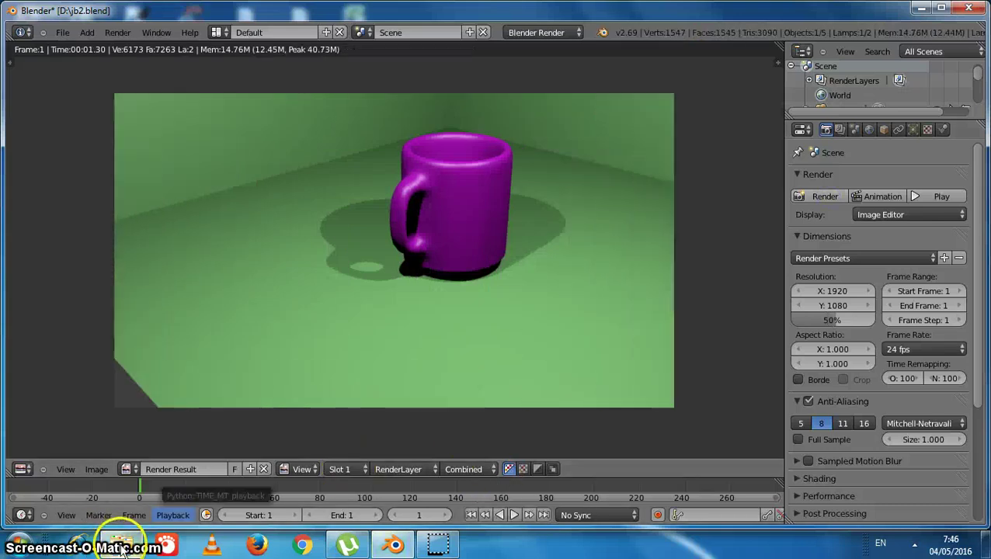
pyautogui.click(121, 546)
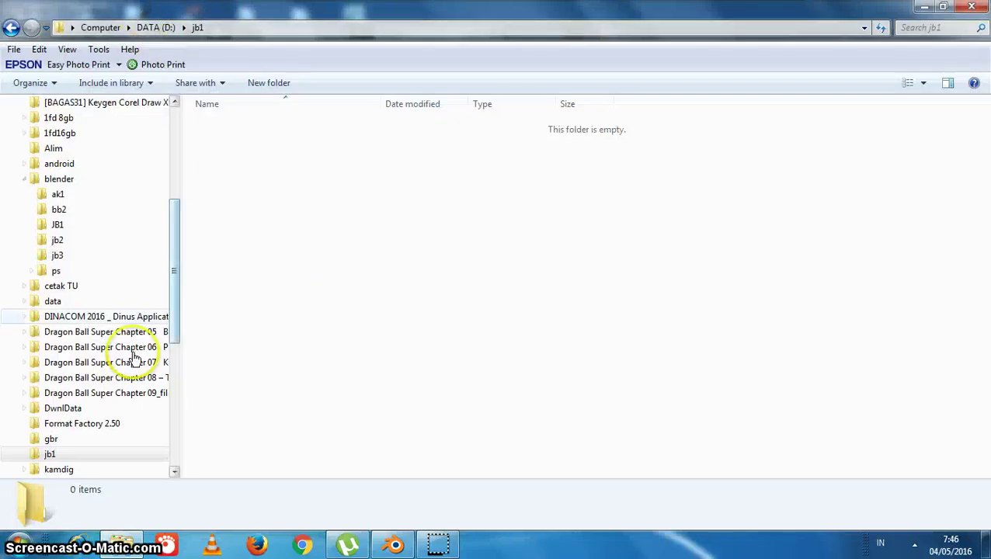
pyautogui.click(55, 439)
pyautogui.click(53, 454)
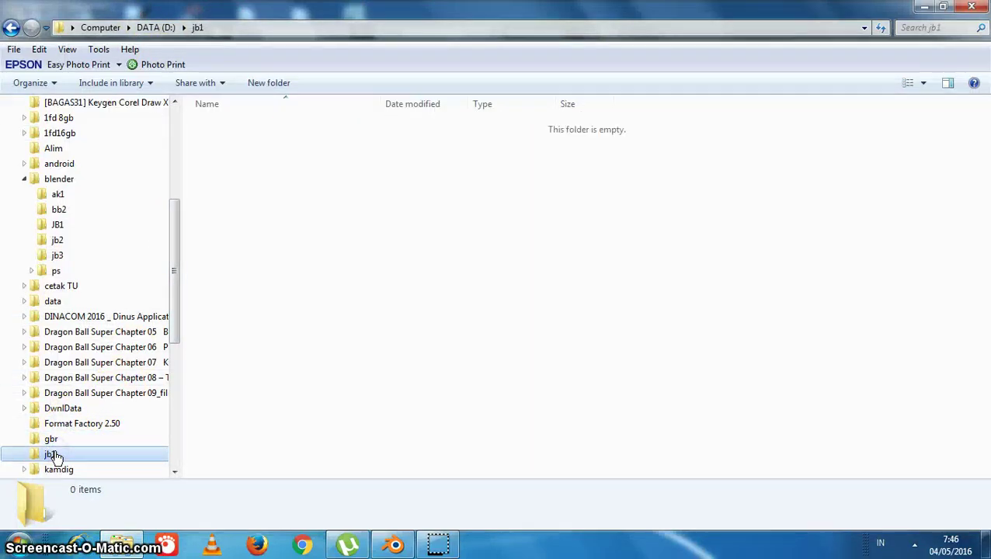
# - Switch back to Blender, review the output settings and render frame 1 as an animation
pyautogui.click(395, 546)
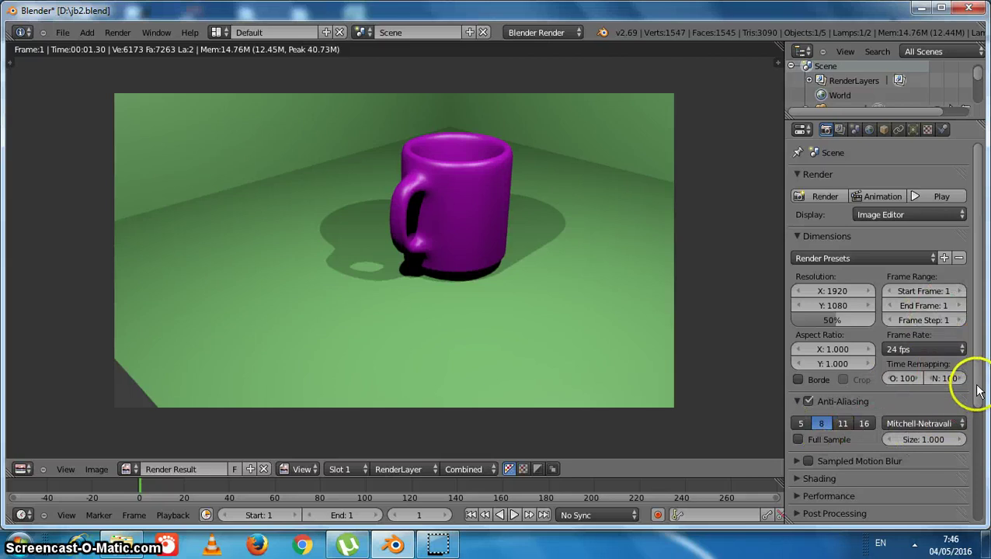
pyautogui.moveTo(978, 392); pyautogui.dragTo(983, 505)
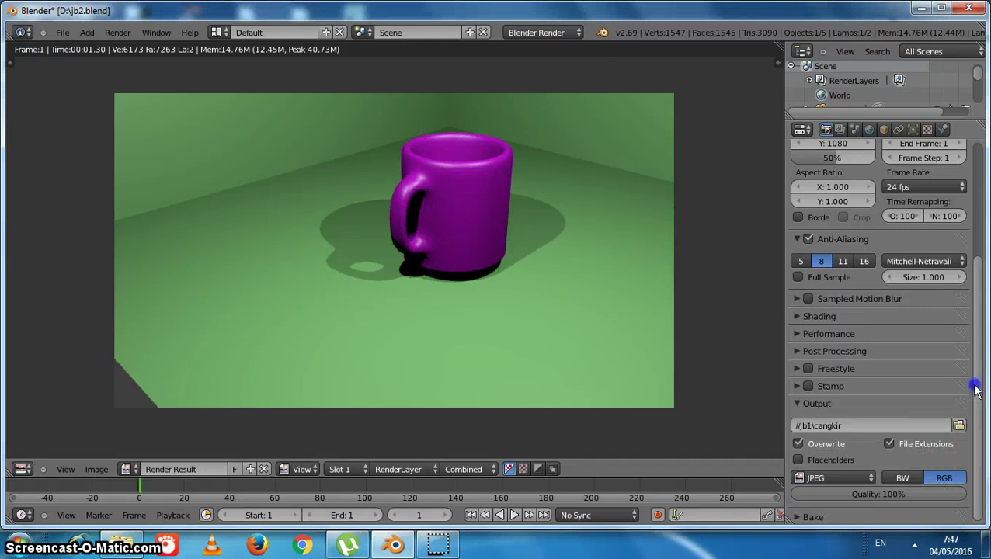
pyautogui.moveTo(975, 390); pyautogui.dragTo(972, 221)
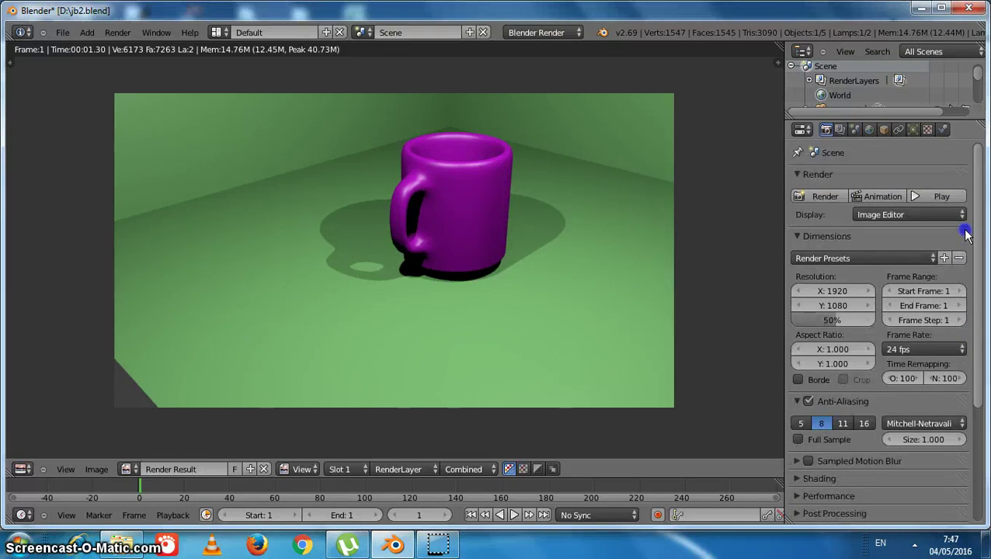
pyautogui.click(872, 199)
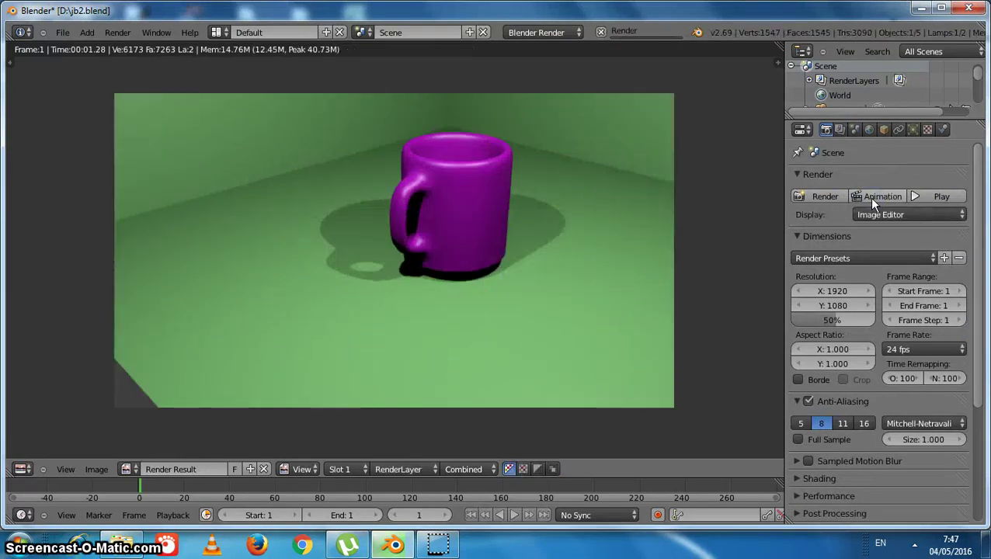
# - Check the output path, then open cangkir0001.jpg from the jb1 folder in Windows Explorer
pyautogui.moveTo(973, 298); pyautogui.dragTo(969, 420)
pyautogui.click(847, 424)
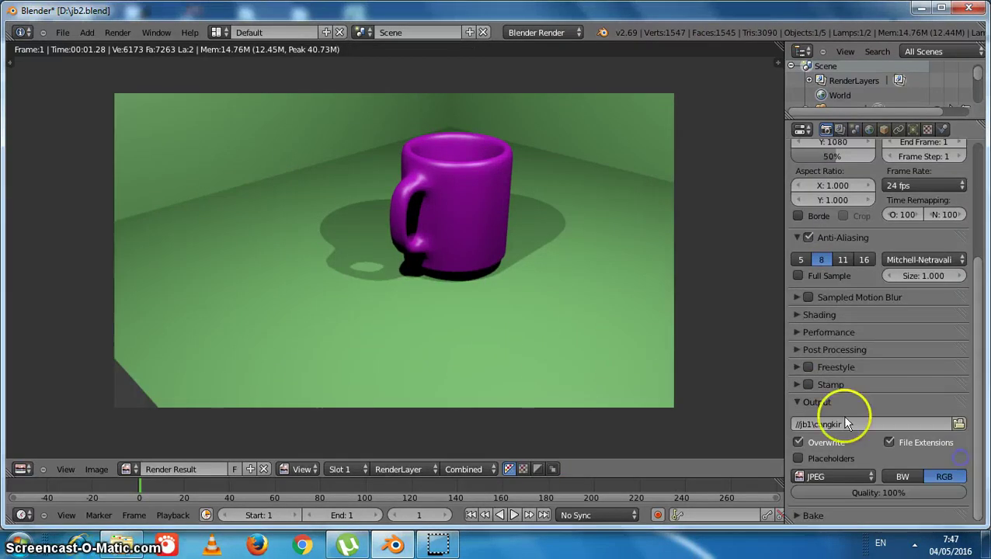
pyautogui.click(122, 546)
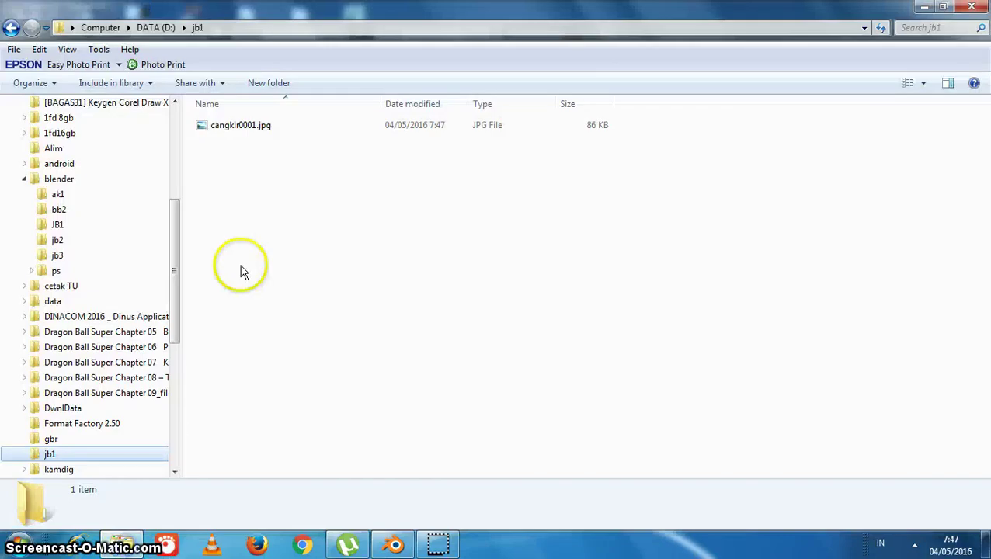
pyautogui.doubleClick(264, 130)
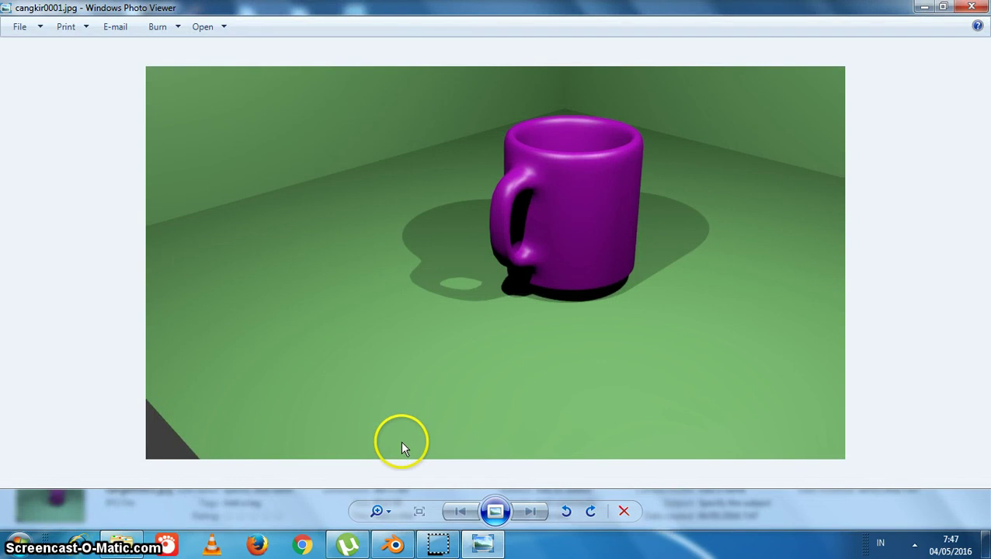
# - Switch back to Blender and set the end frame of the render range to 5
pyautogui.click(396, 546)
pyautogui.moveTo(980, 275); pyautogui.dragTo(986, 201)
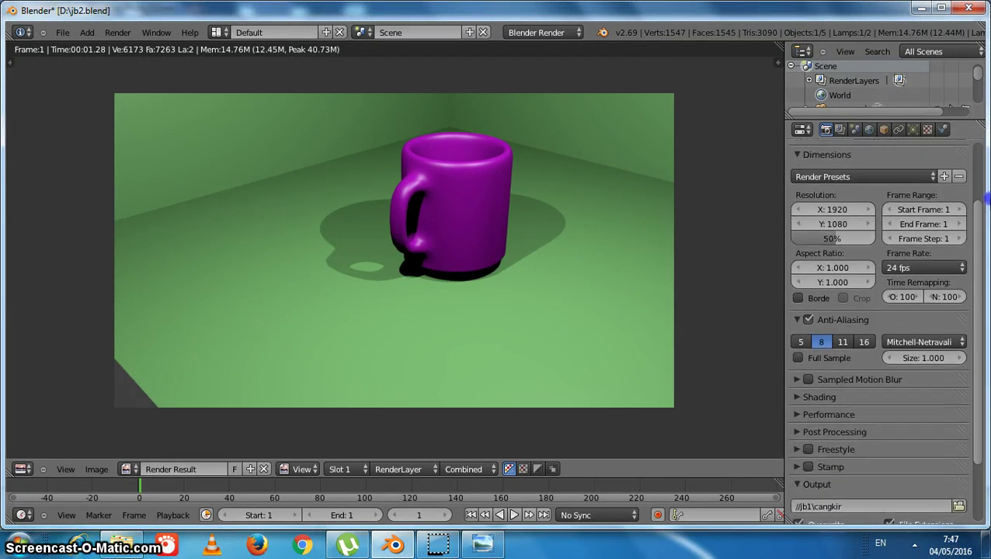
pyautogui.click(963, 225)
pyautogui.click(961, 224)
pyautogui.click(960, 225)
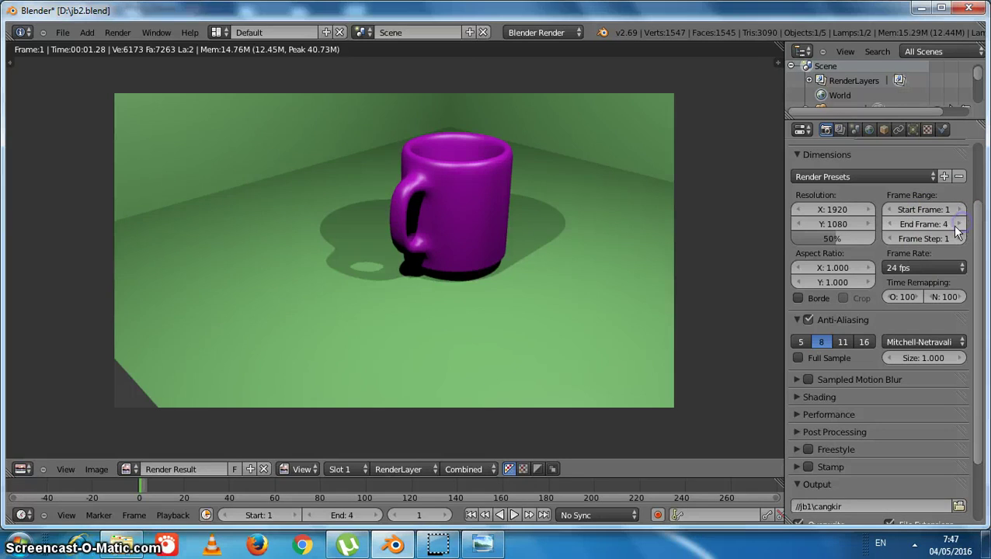
pyautogui.click(961, 225)
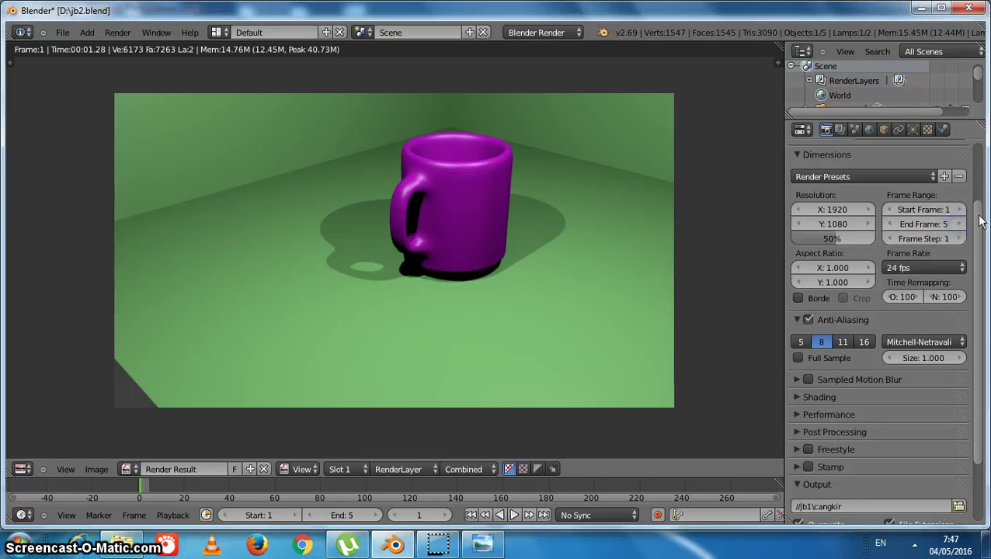
# - Change the render output file format to PNG
pyautogui.scroll(-3, 980, 221)
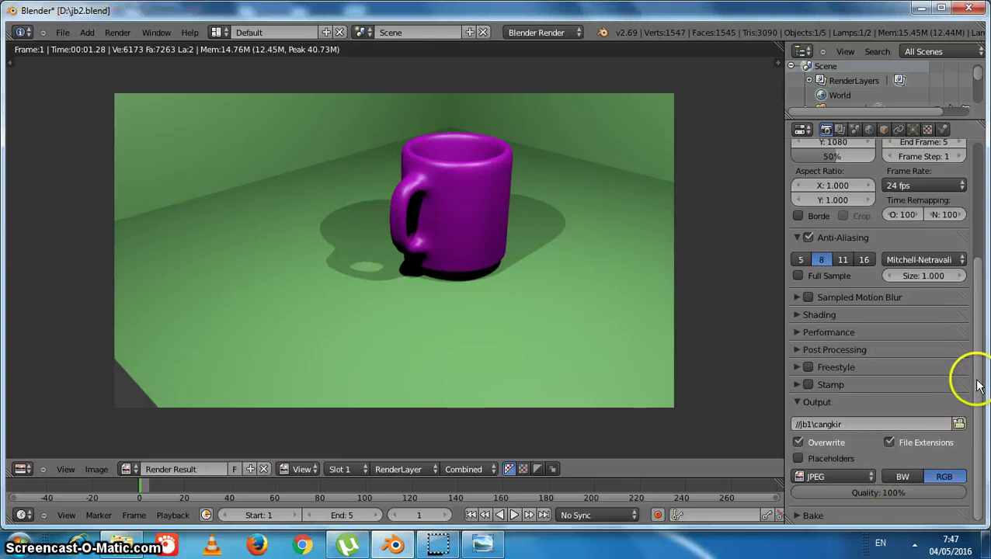
pyautogui.click(866, 477)
pyautogui.click(603, 405)
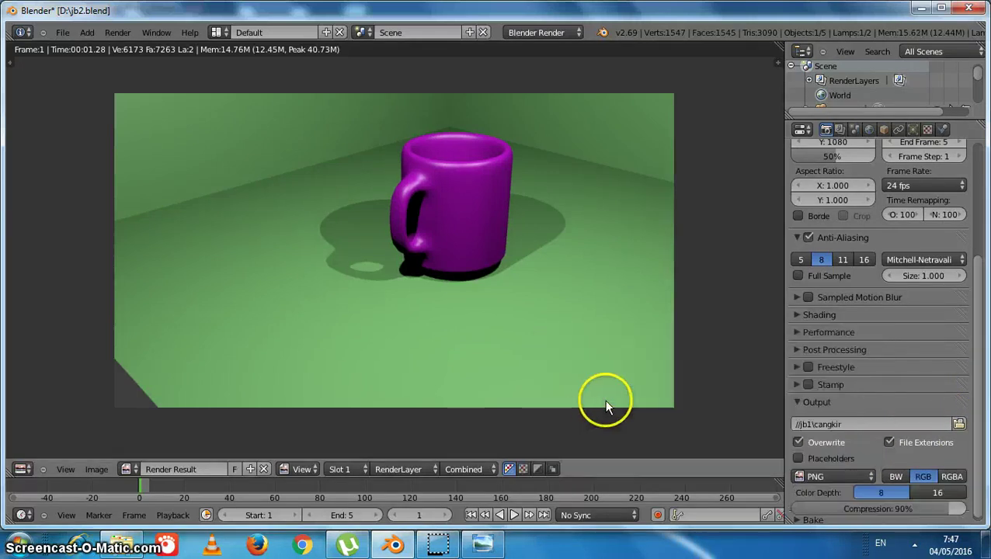
# - Render the five-frame animation, inspect cangkir0001.png in the jb1 folder in Windows Explorer, and return to Blender
pyautogui.moveTo(978, 303); pyautogui.dragTo(979, 179)
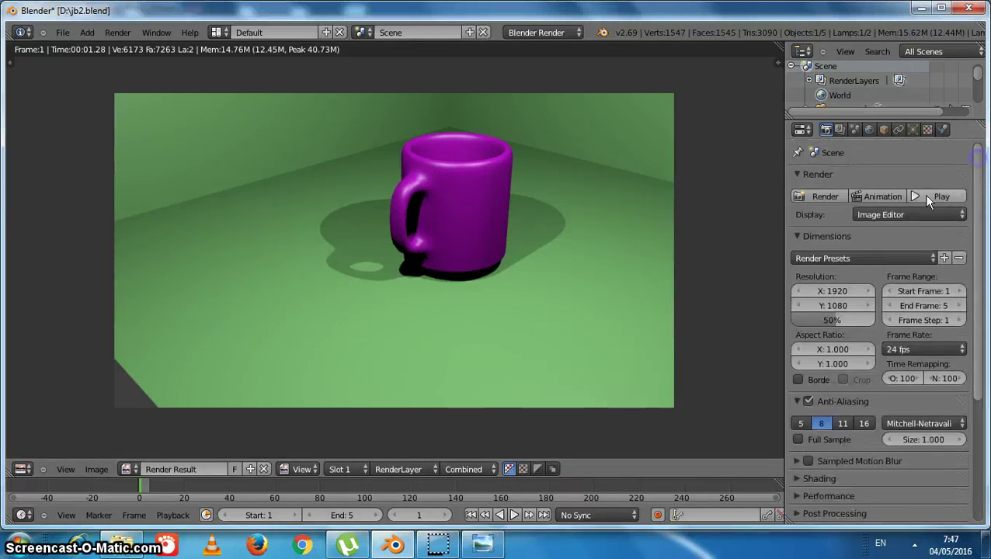
pyautogui.click(877, 196)
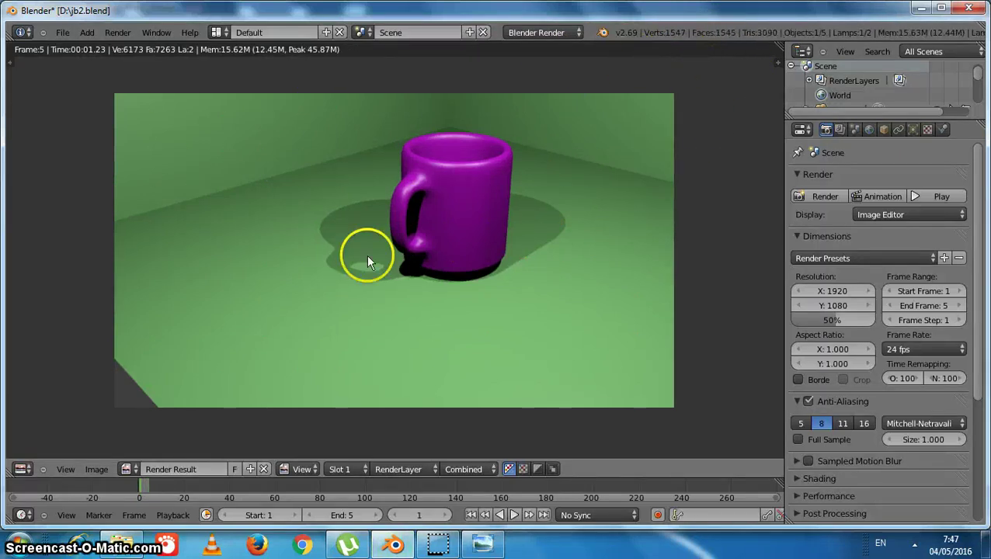
pyautogui.click(125, 542)
pyautogui.click(251, 146)
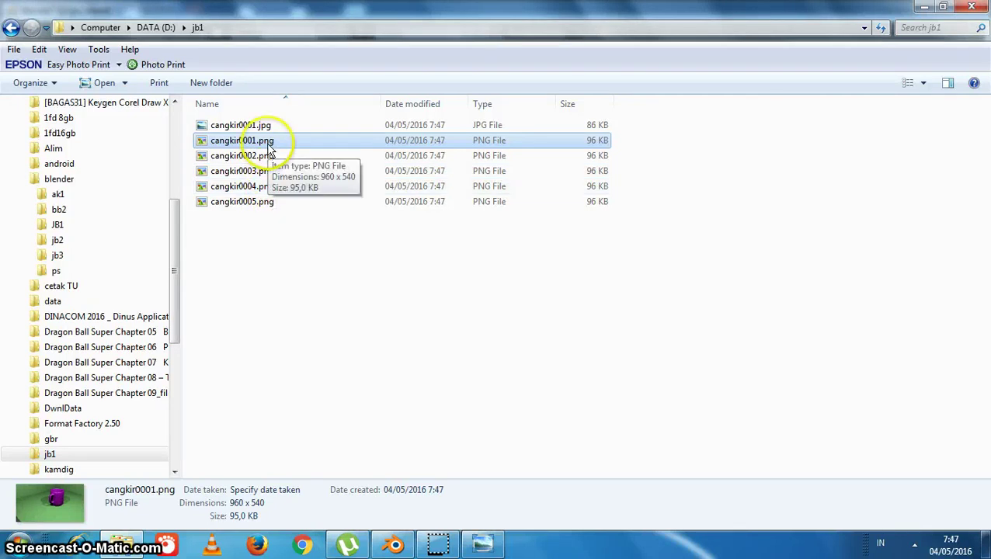
pyautogui.click(414, 546)
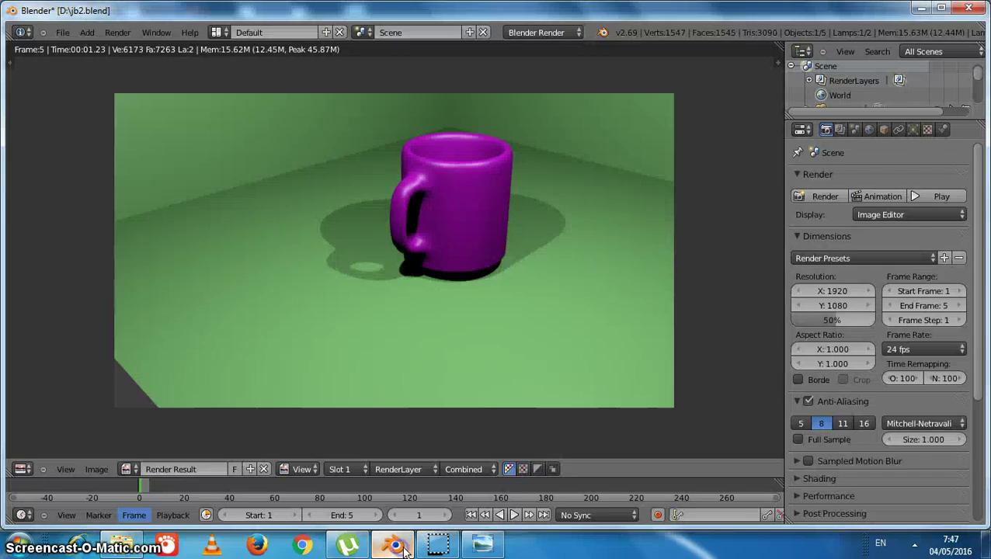